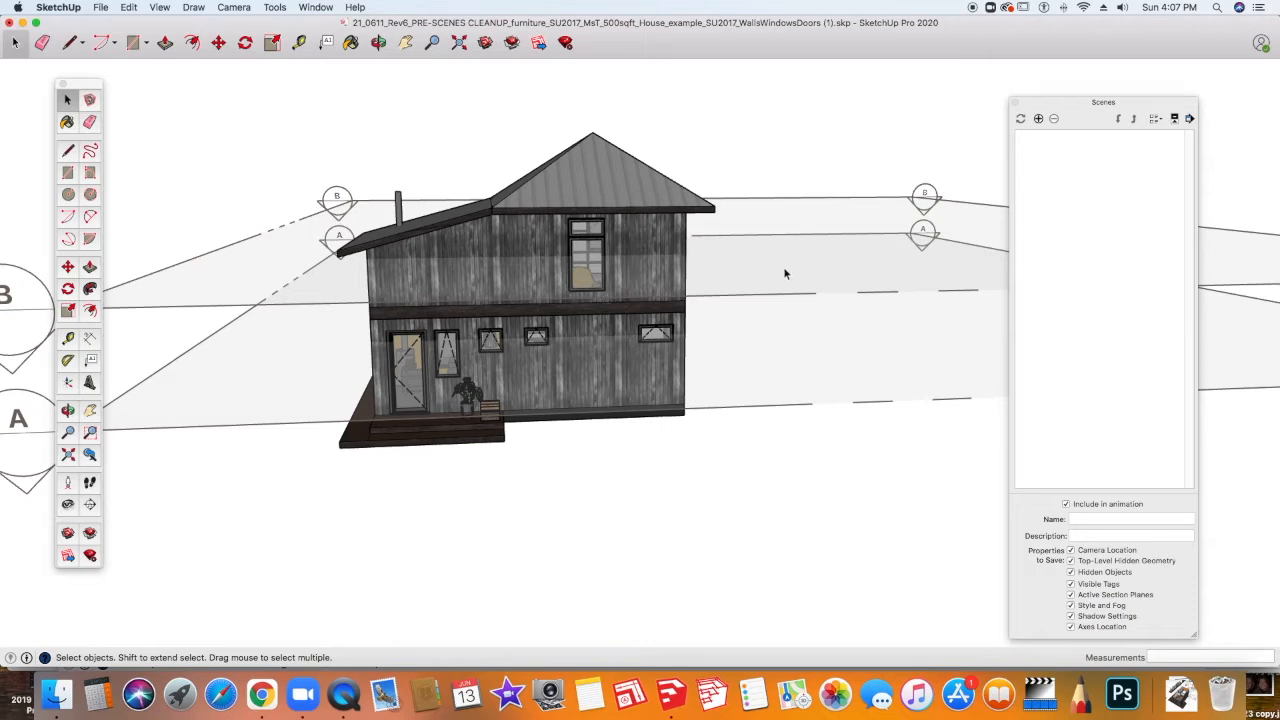
Step: Hide section plane B and make section plane A the active cut
right_click(171, 307)
click(196, 339)
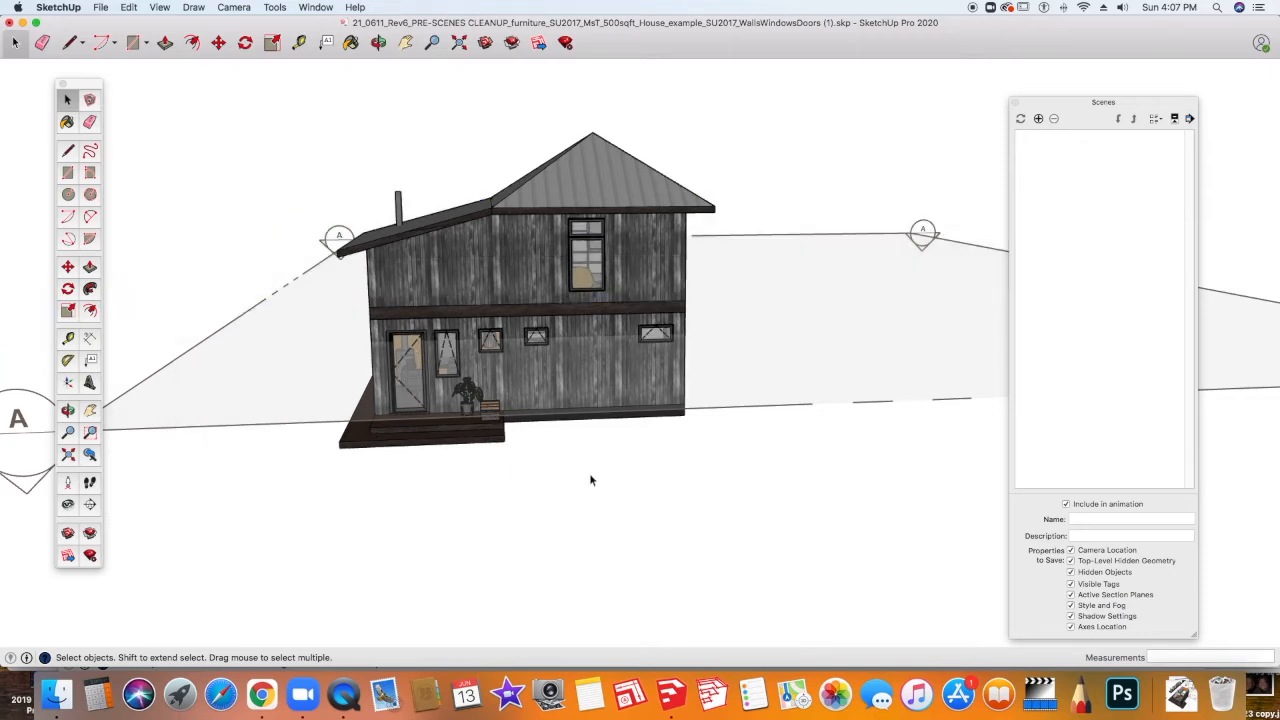
right_click(744, 410)
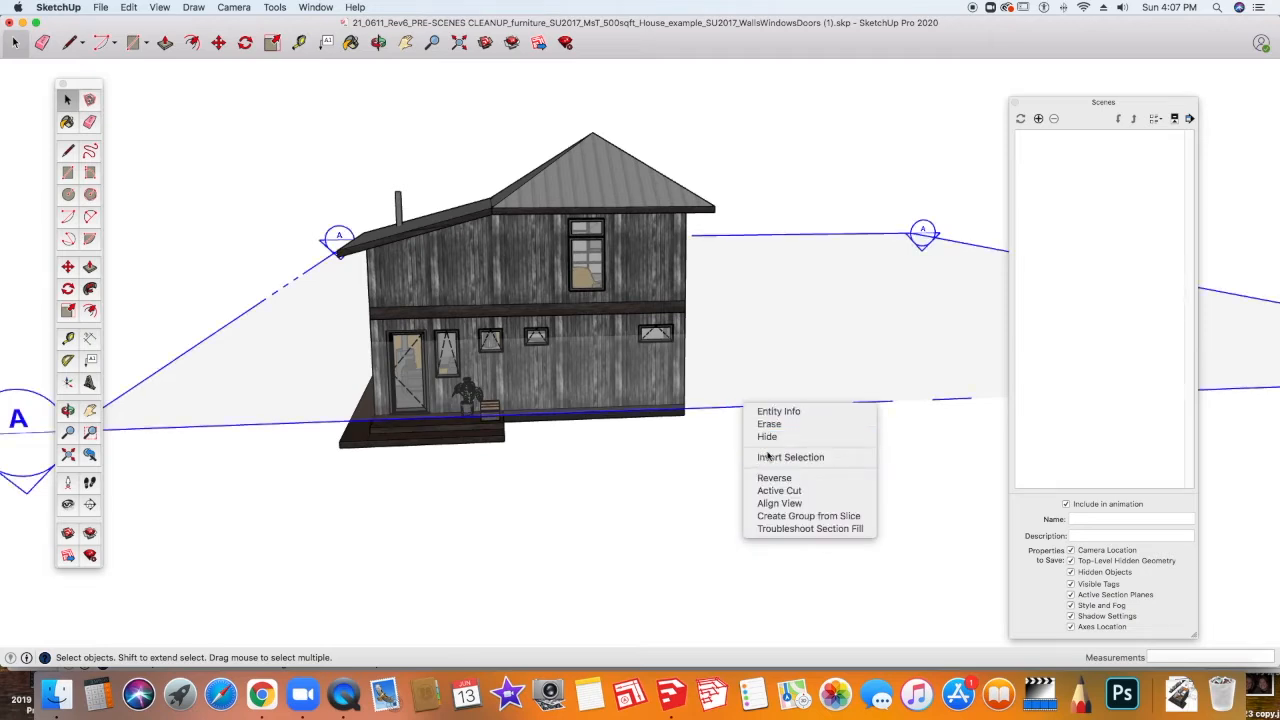
click(787, 491)
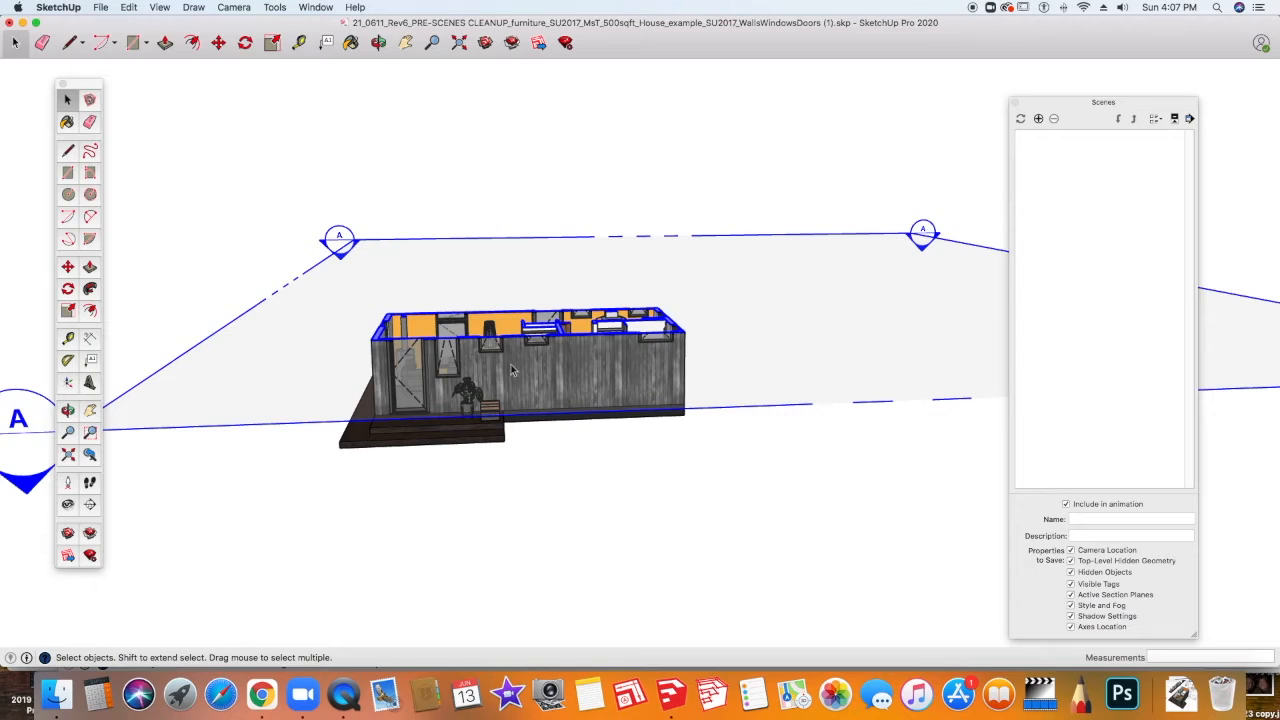
Step: Align the view with section plane A to look straight down on the first floor
right_click(277, 427)
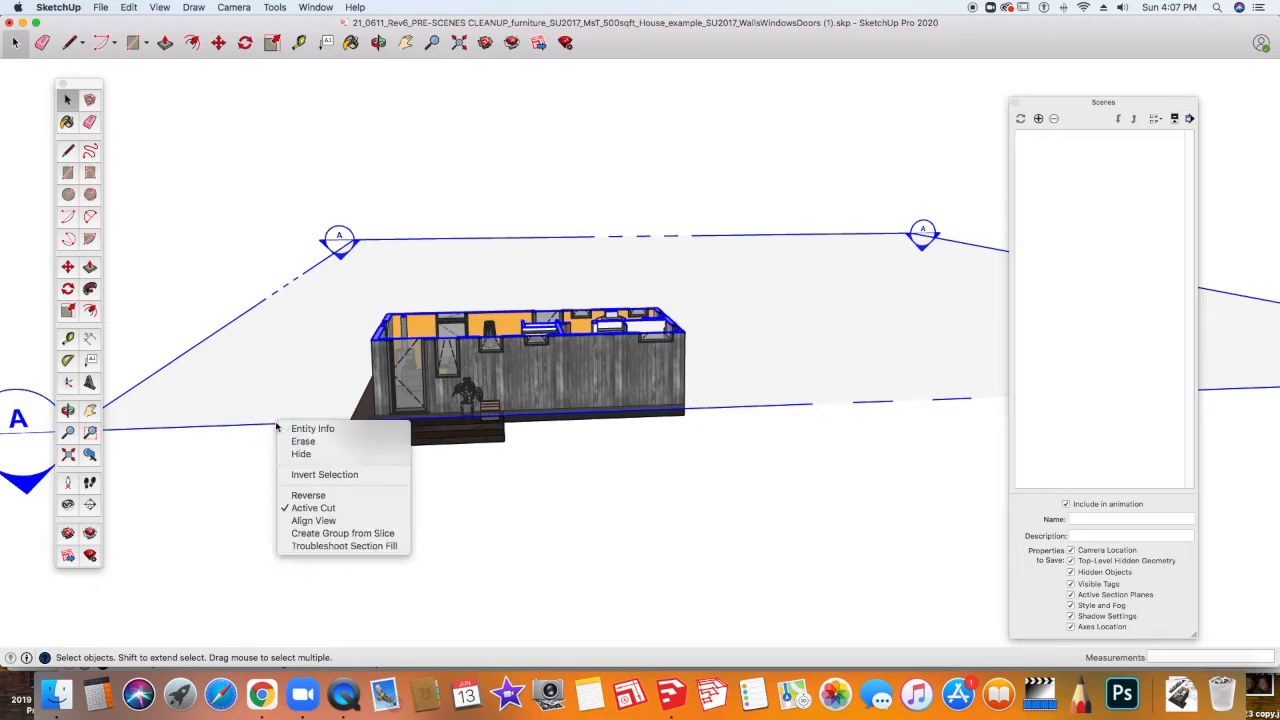
click(317, 522)
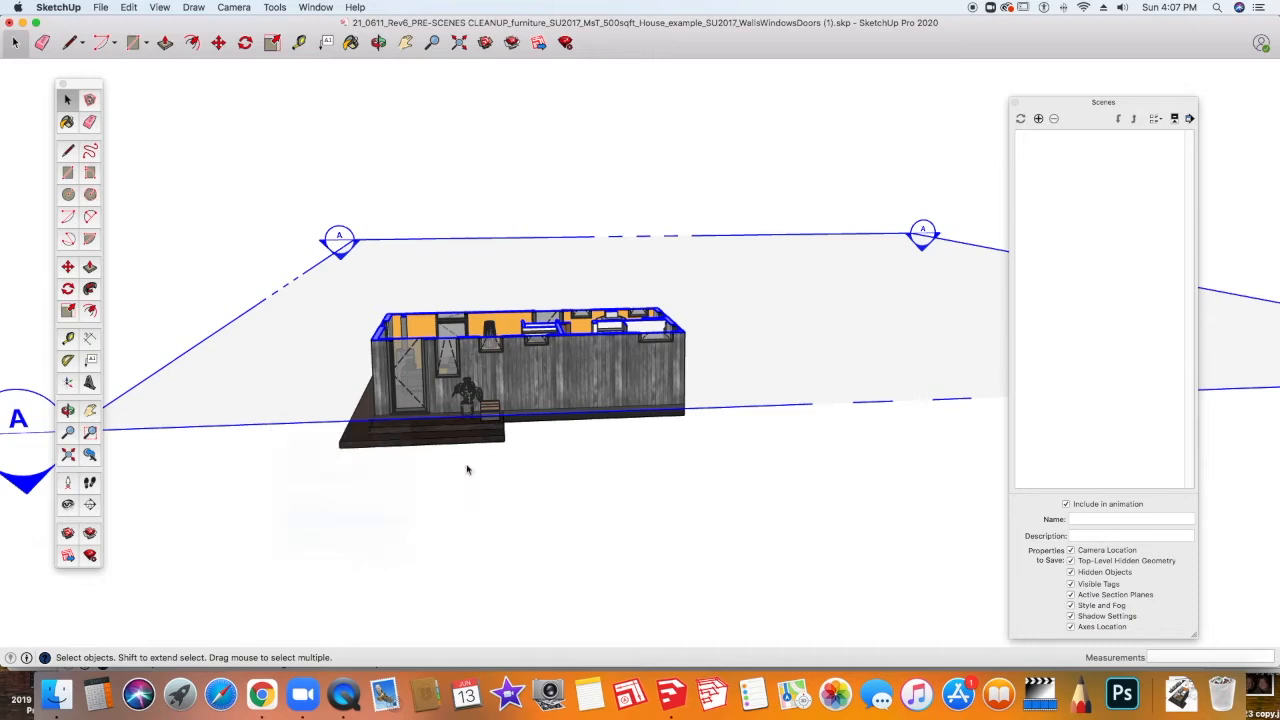
key(o)
shift+drag(620, 346, 594, 220)
key(space)
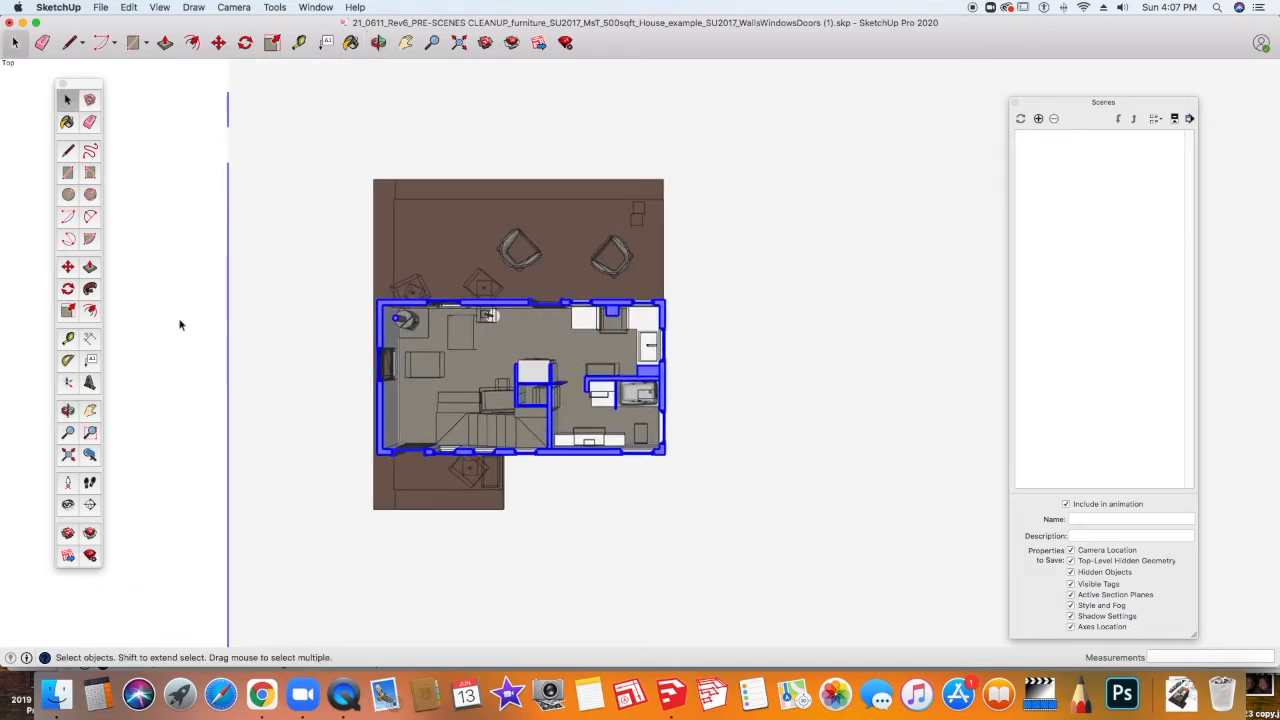
Step: Hide section plane A while keeping its cut through the first floor active
click(221, 308)
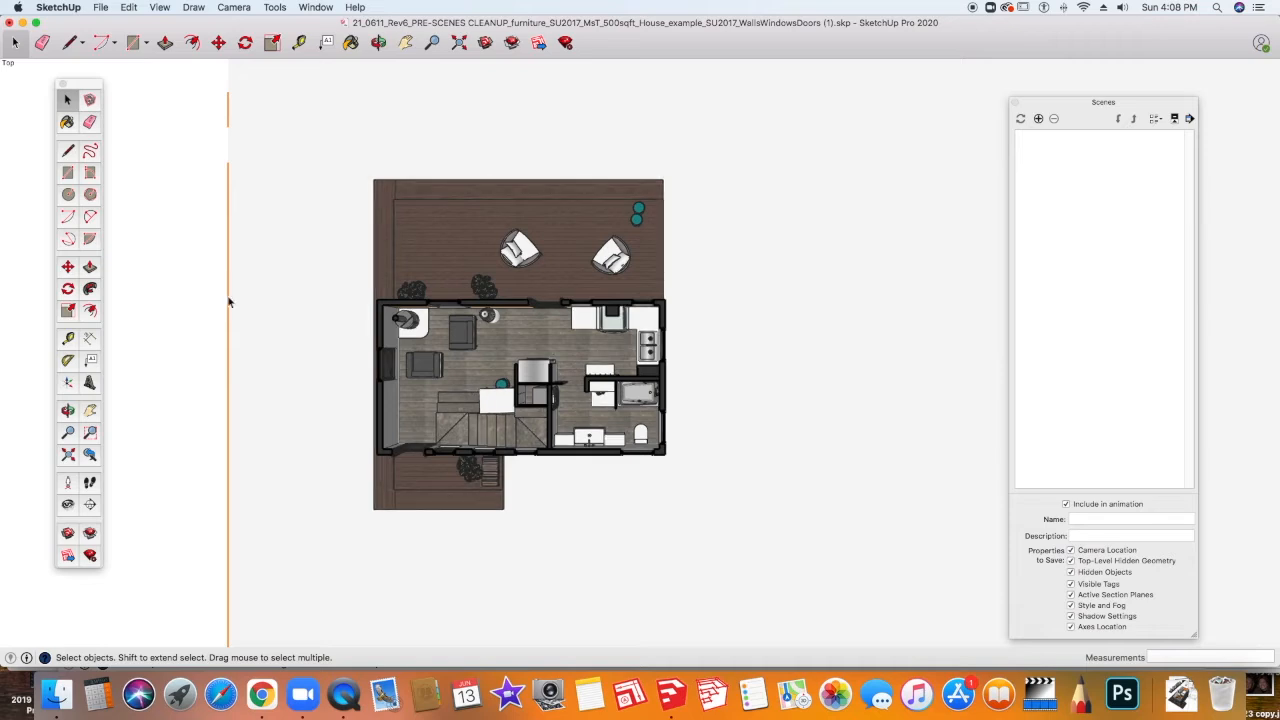
right_click(228, 302)
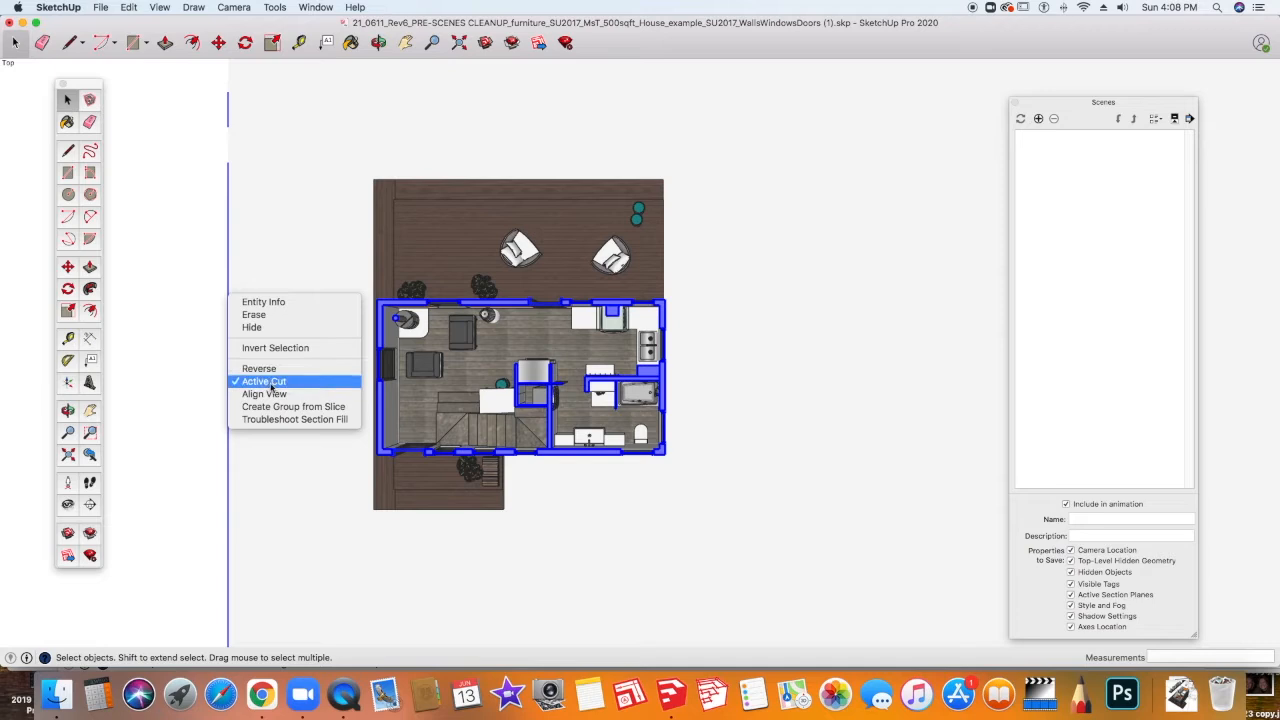
click(253, 328)
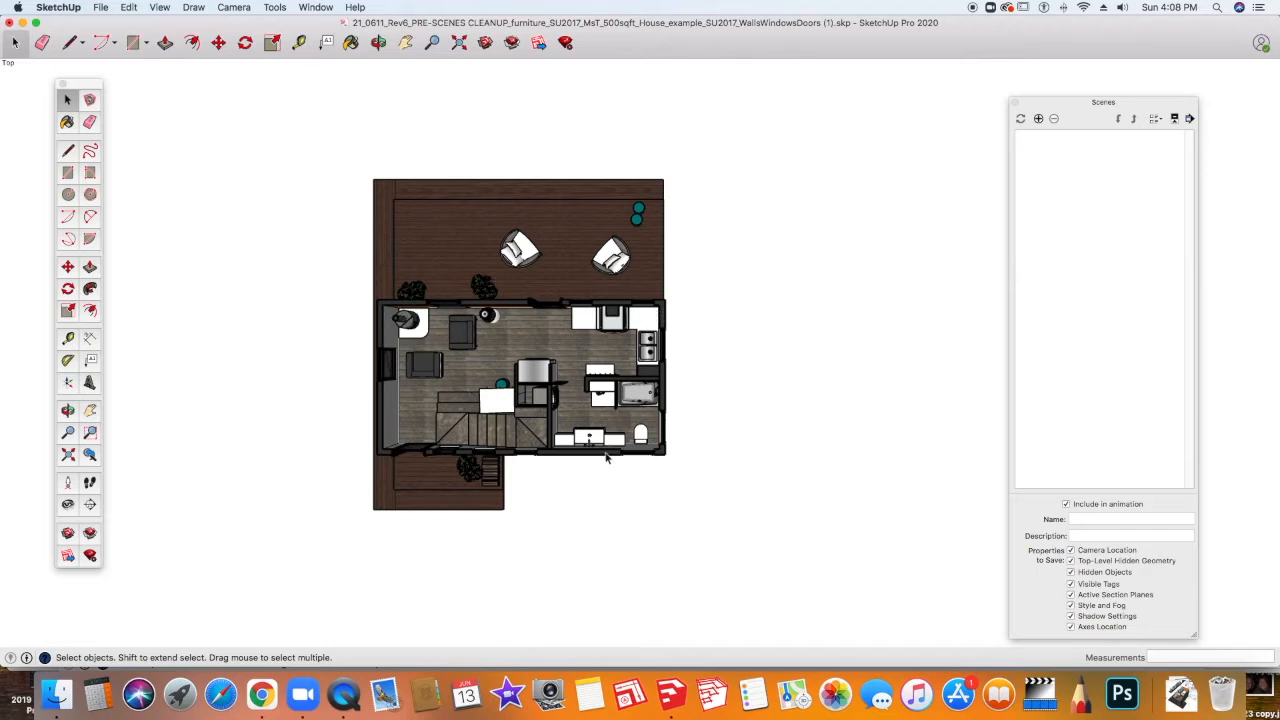
Step: Edit the current style's modeling settings to give the section fill a light gray color from the model's colors
click(314, 7)
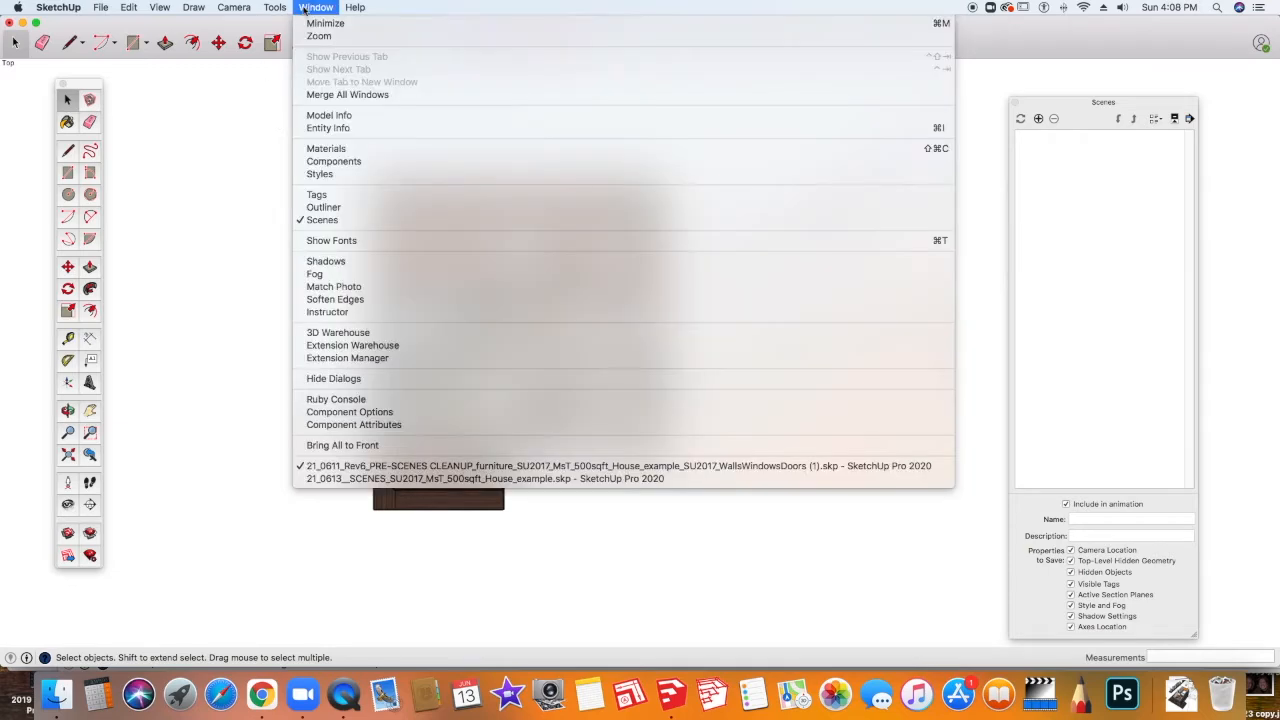
click(316, 176)
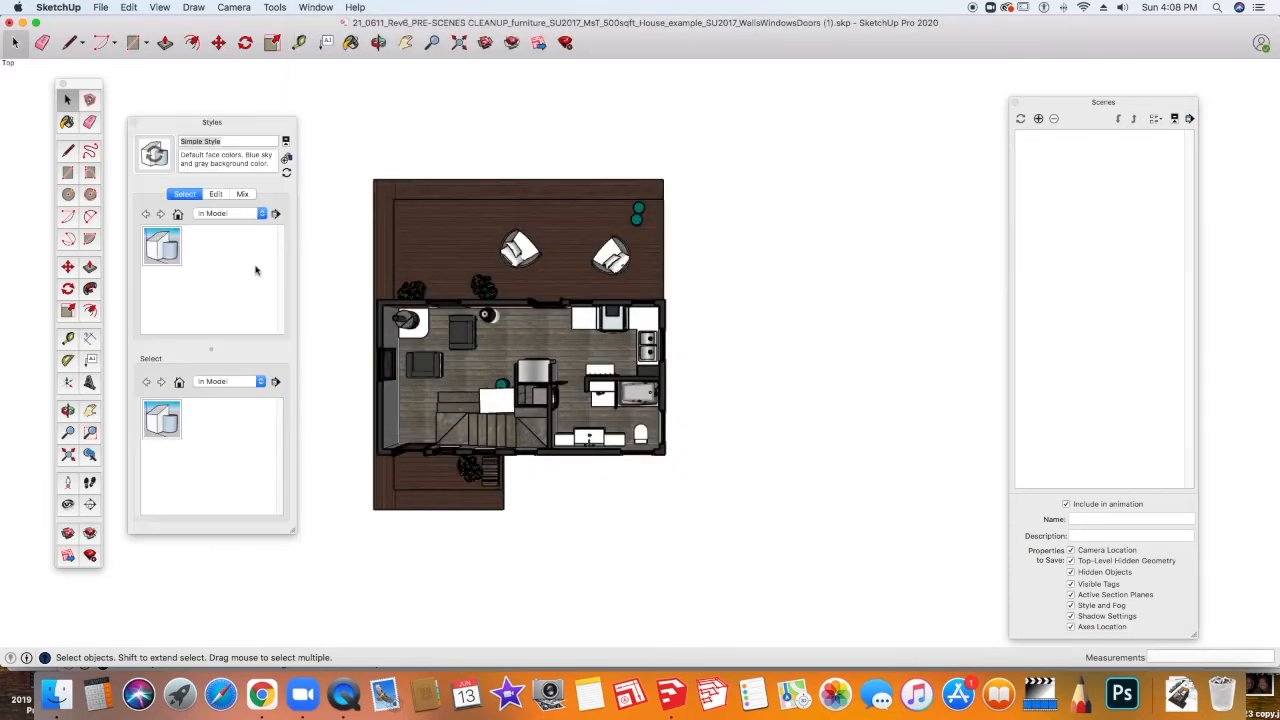
click(215, 195)
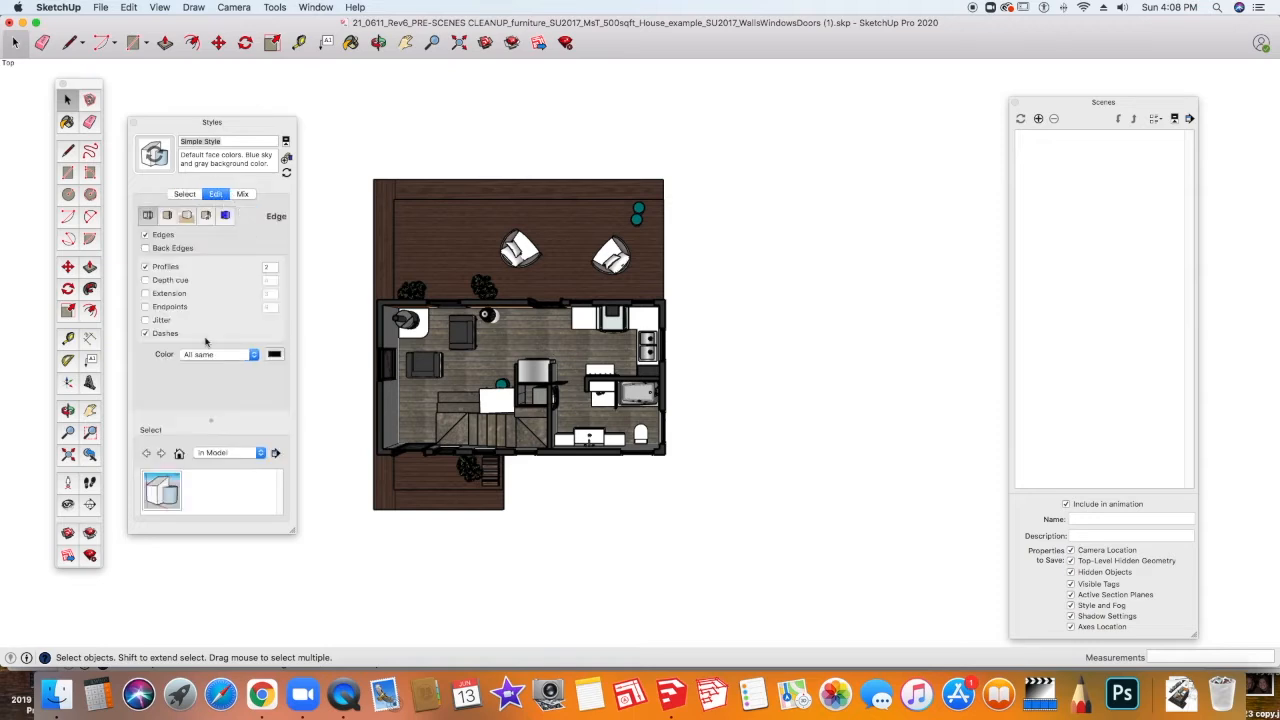
click(225, 215)
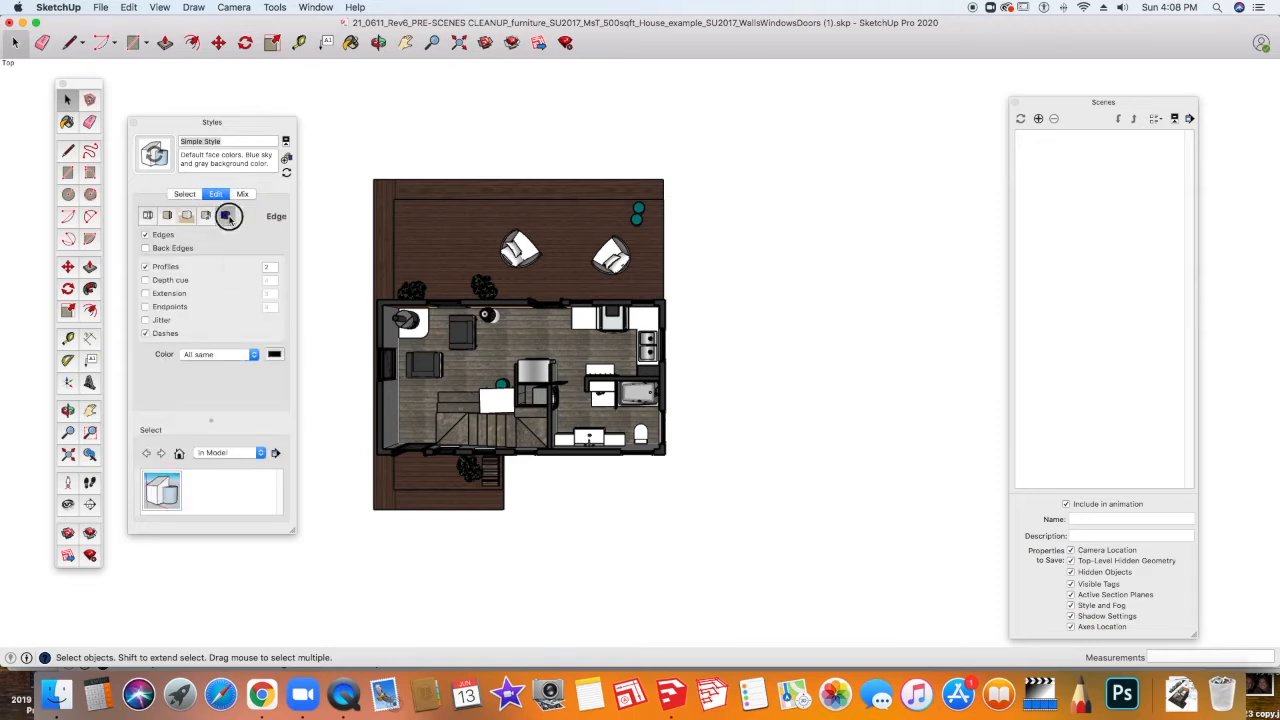
click(278, 273)
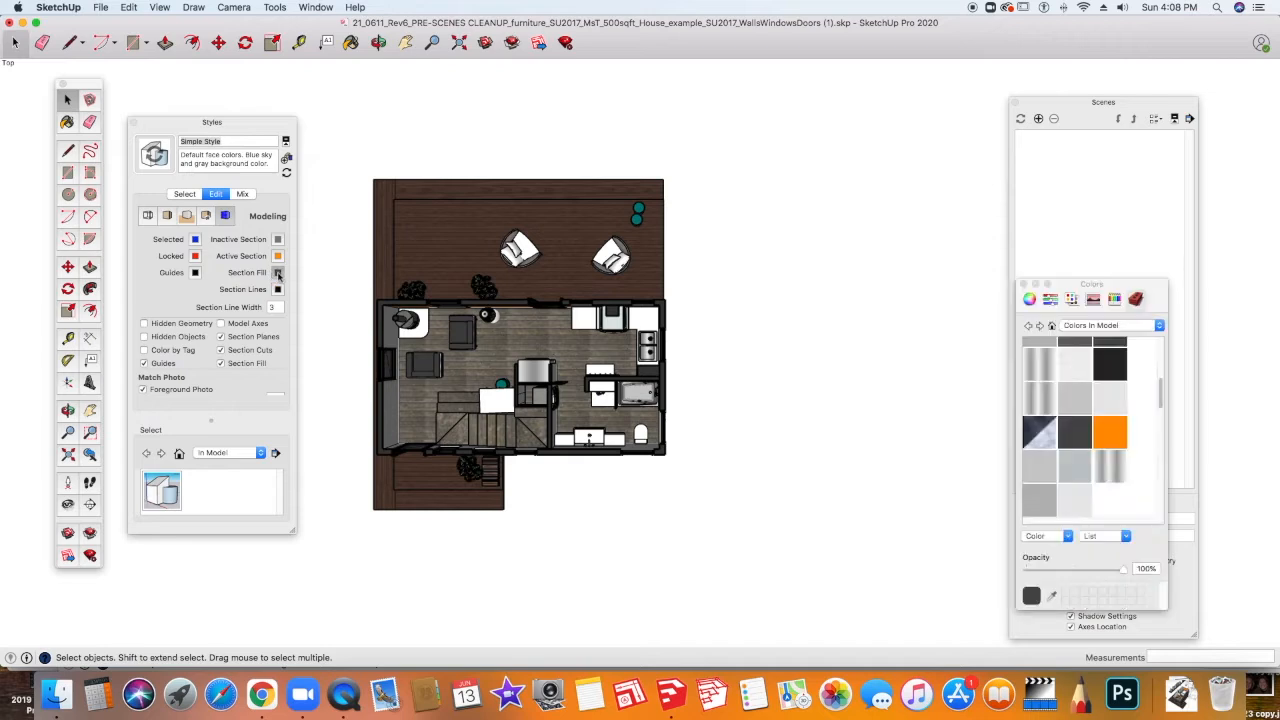
click(1073, 469)
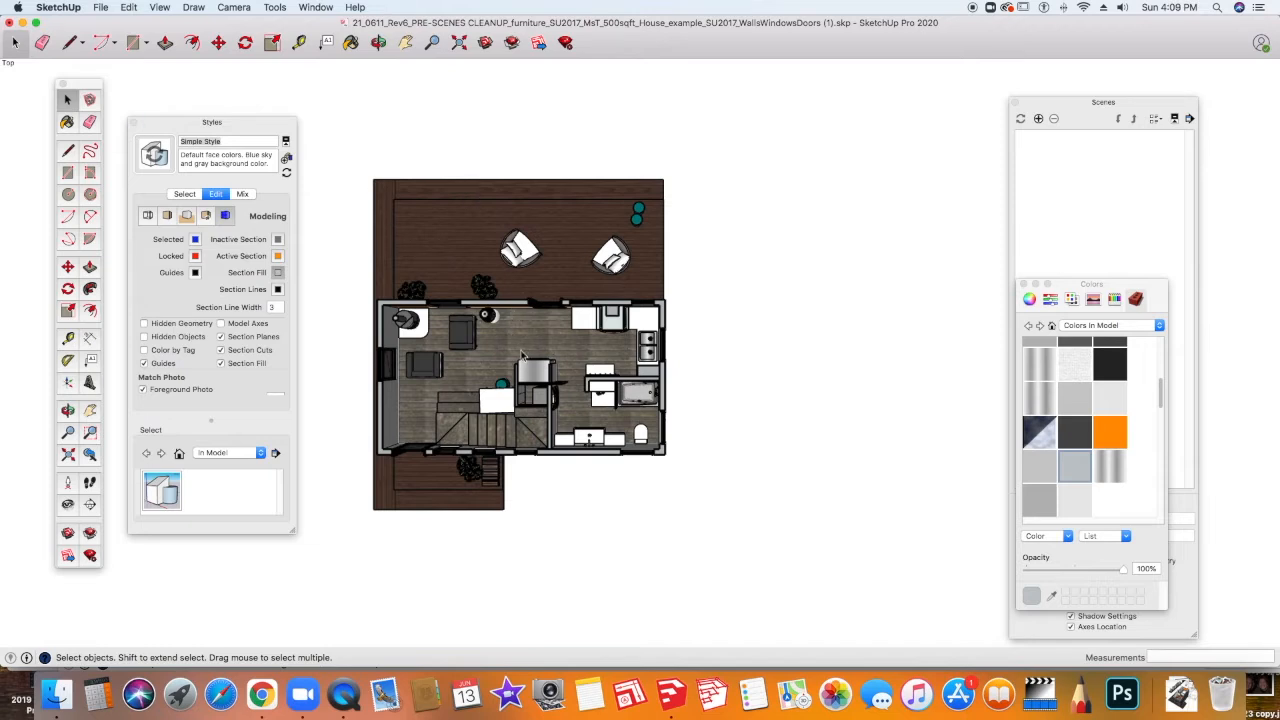
Step: Switch the camera to parallel projection and frame the floor plan in the drawing area
click(233, 7)
mouse_move(245, 50)
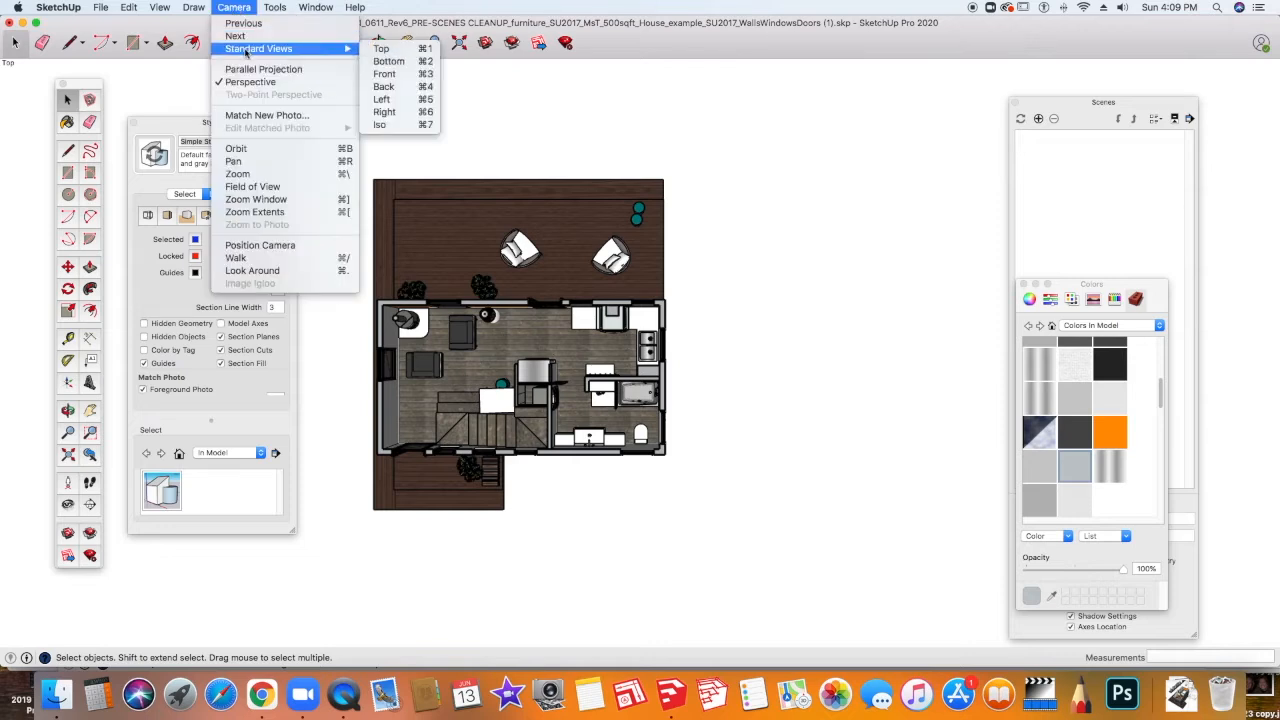
click(249, 82)
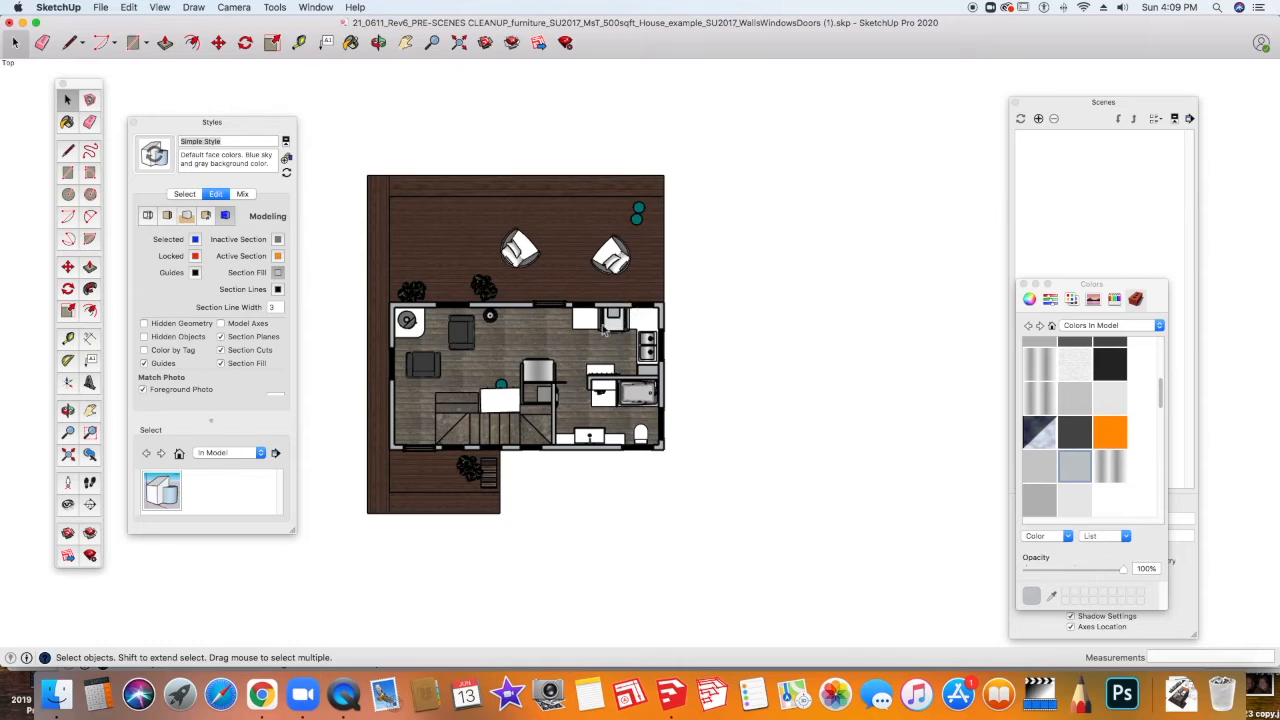
scroll(603, 331, up, 2)
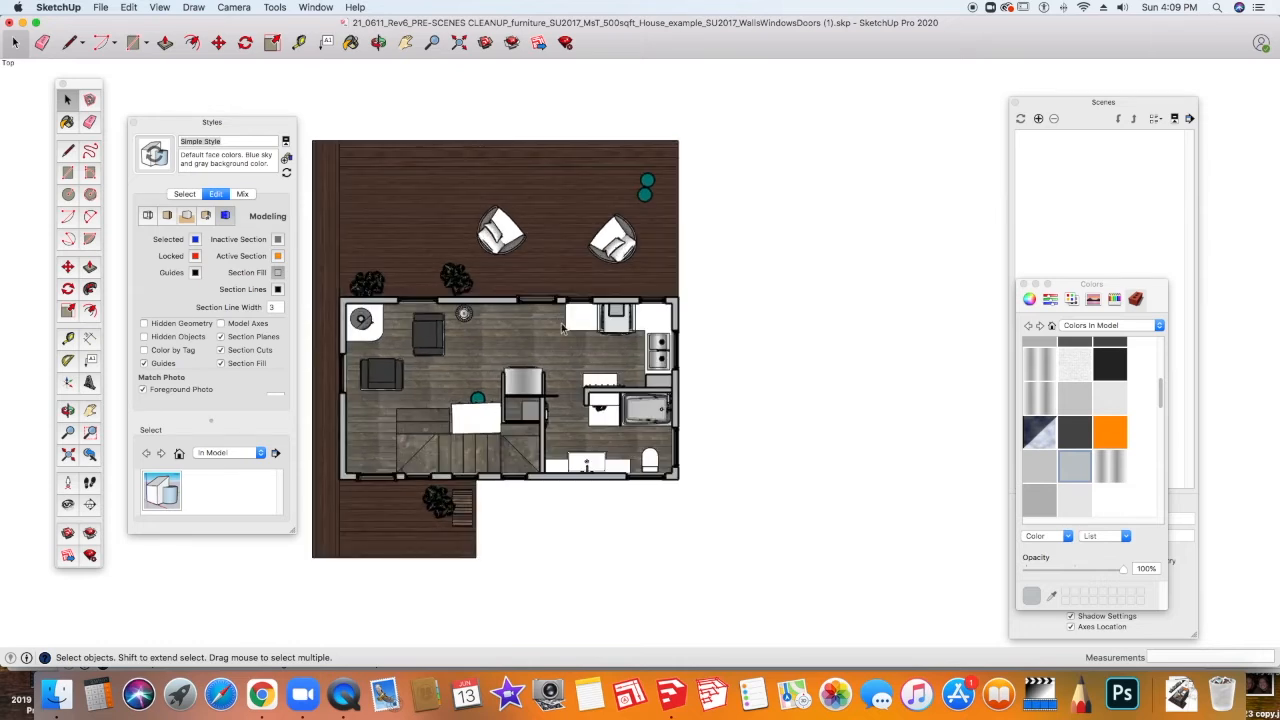
shift+middle_drag(562, 325, 619, 327)
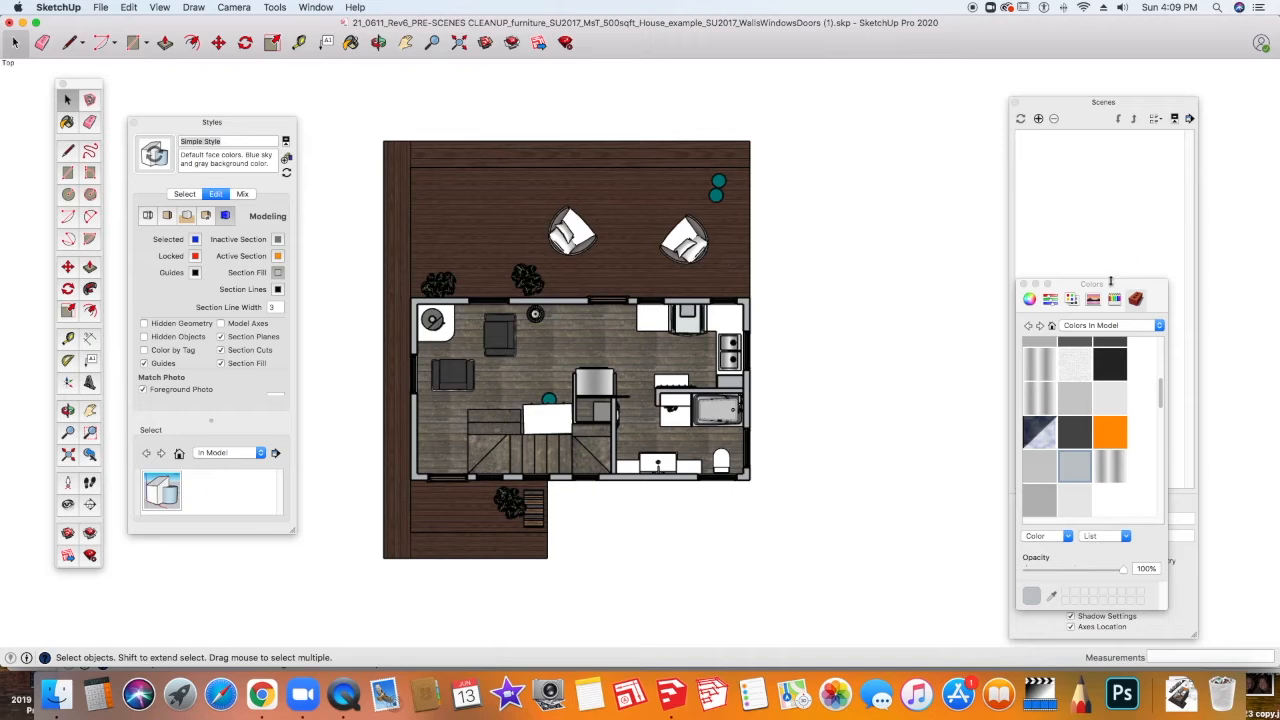
Step: Add a scene, saving the style changes as a new style, and name the scene First Floor Plan
click(1022, 285)
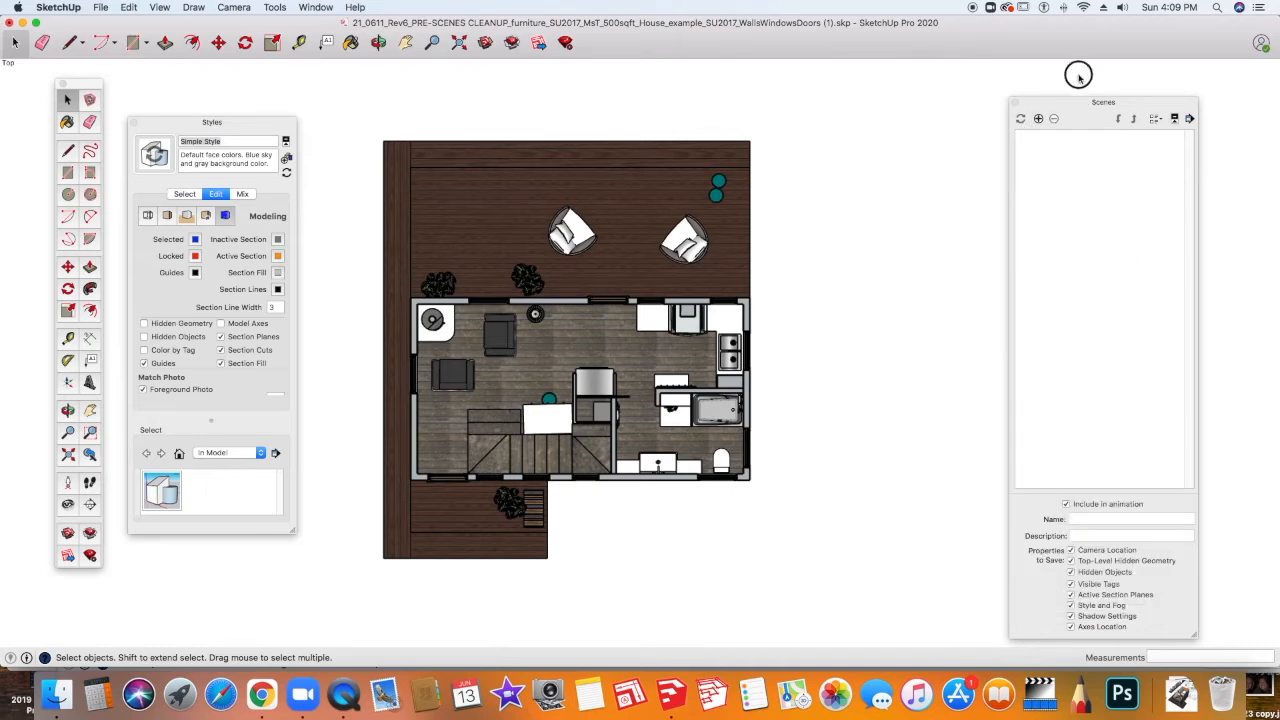
click(1039, 119)
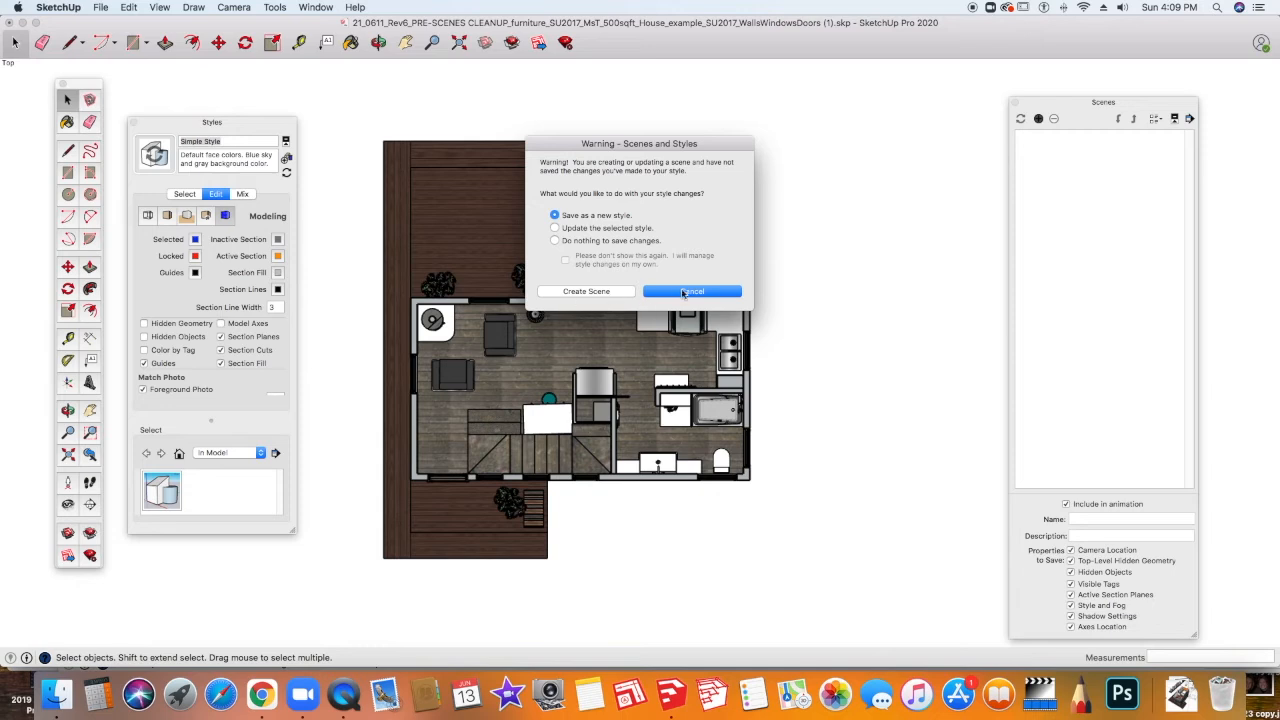
click(590, 292)
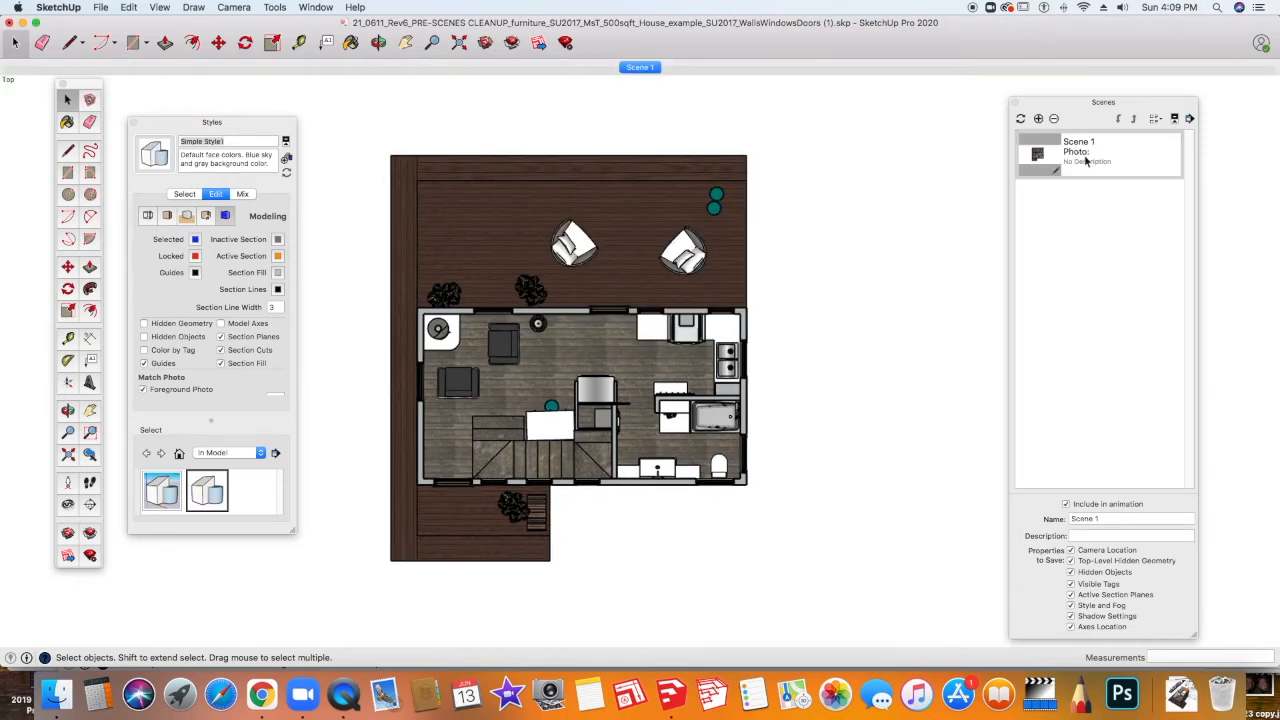
click(1106, 519)
drag(1109, 521, 1029, 516)
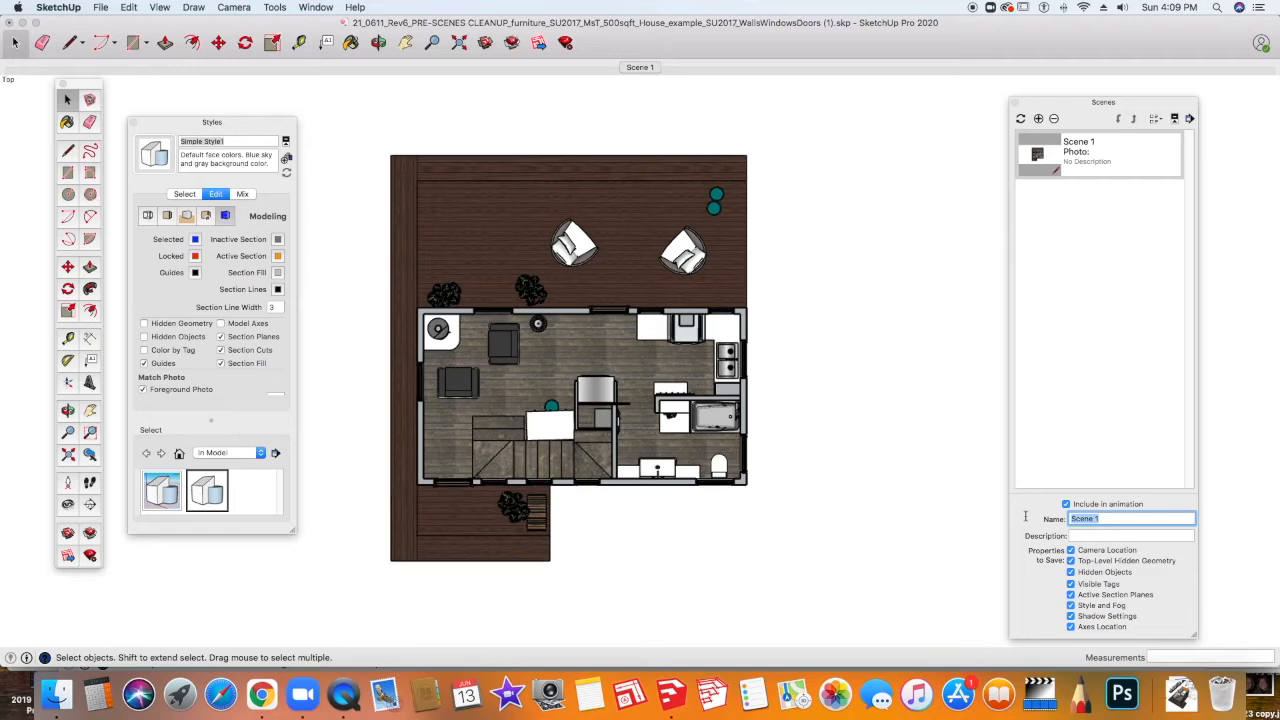
text(First Floor Plan)
key(Return)
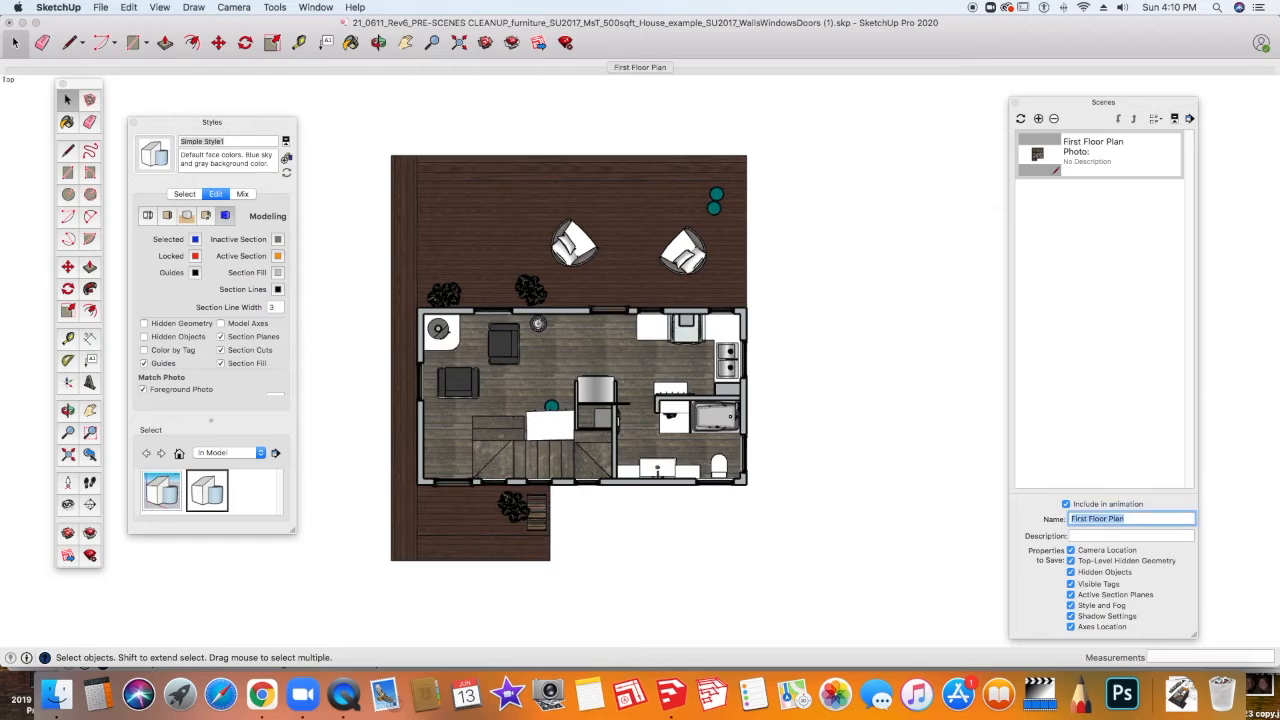
Step: Unhide the Second Floor section plane through the Outliner and make it the active cut
click(316, 7)
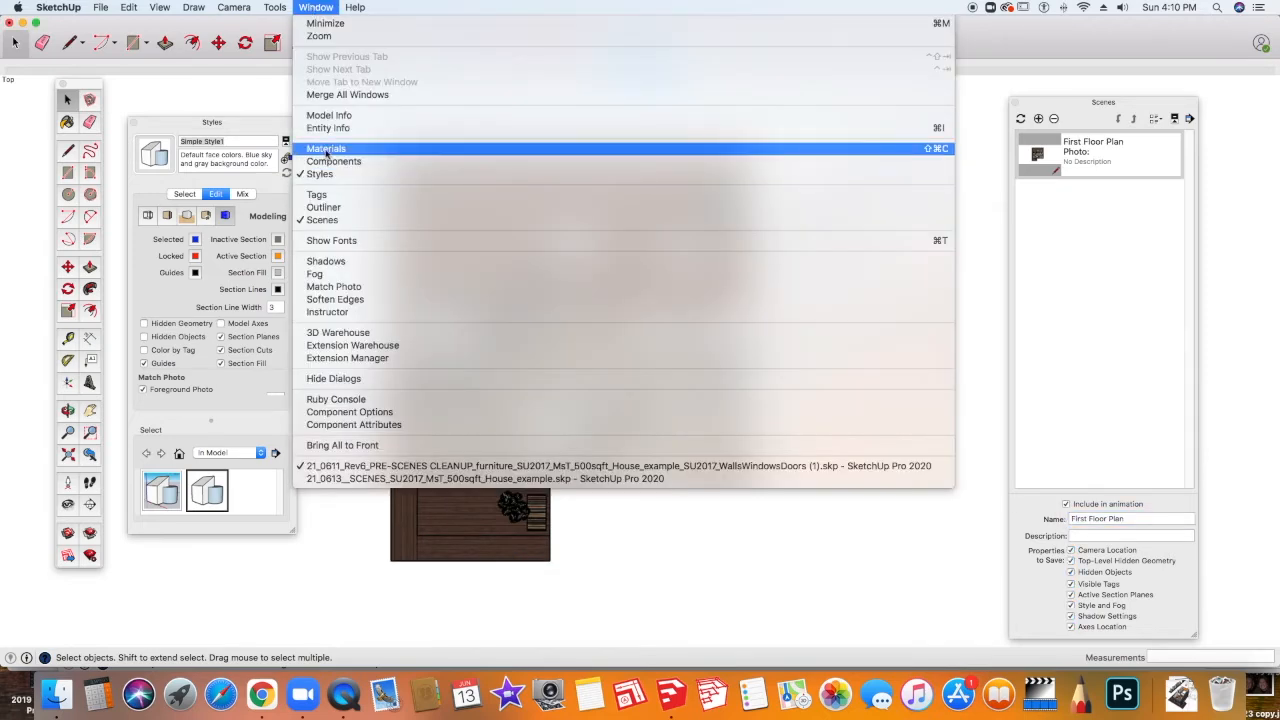
click(323, 207)
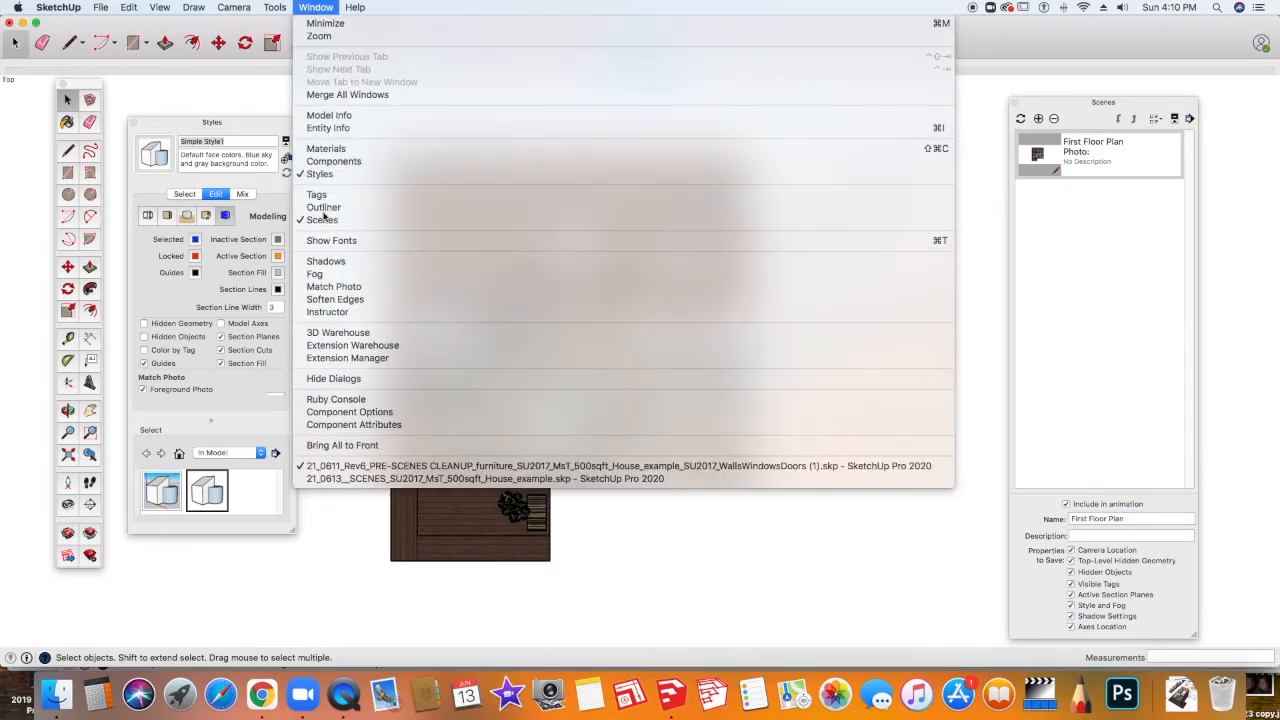
scroll(926, 180, down, 15)
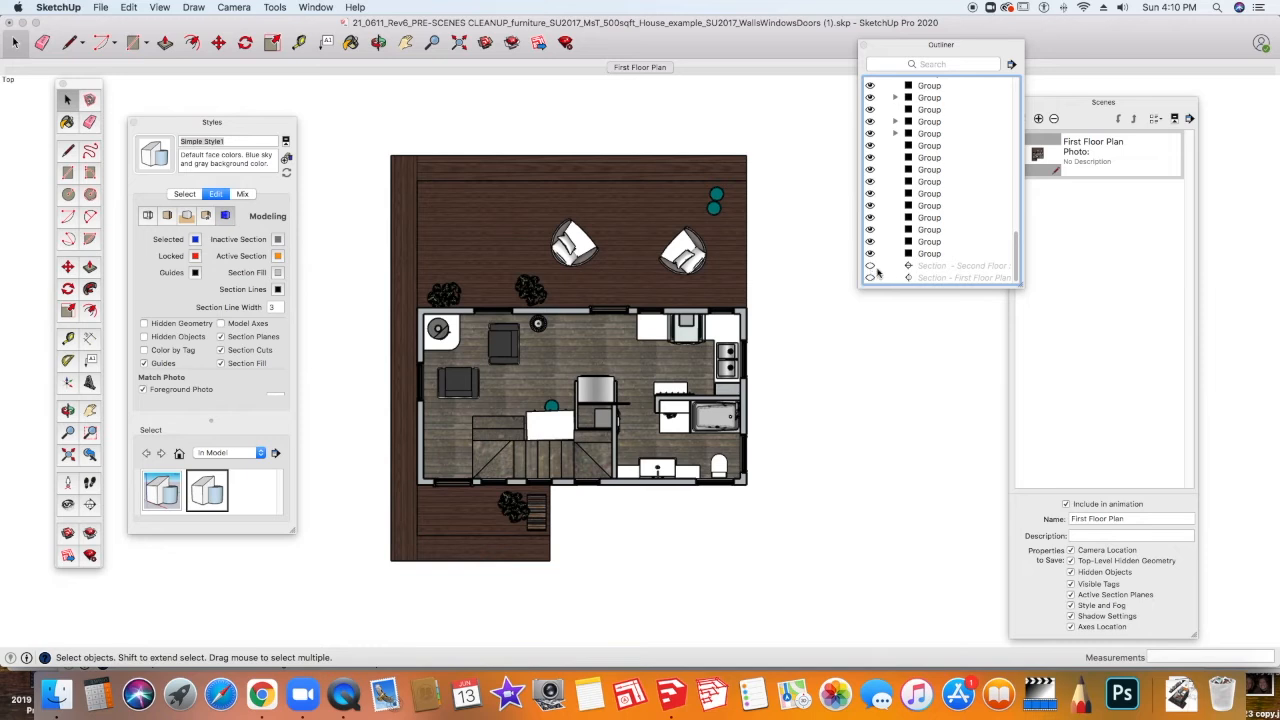
click(869, 266)
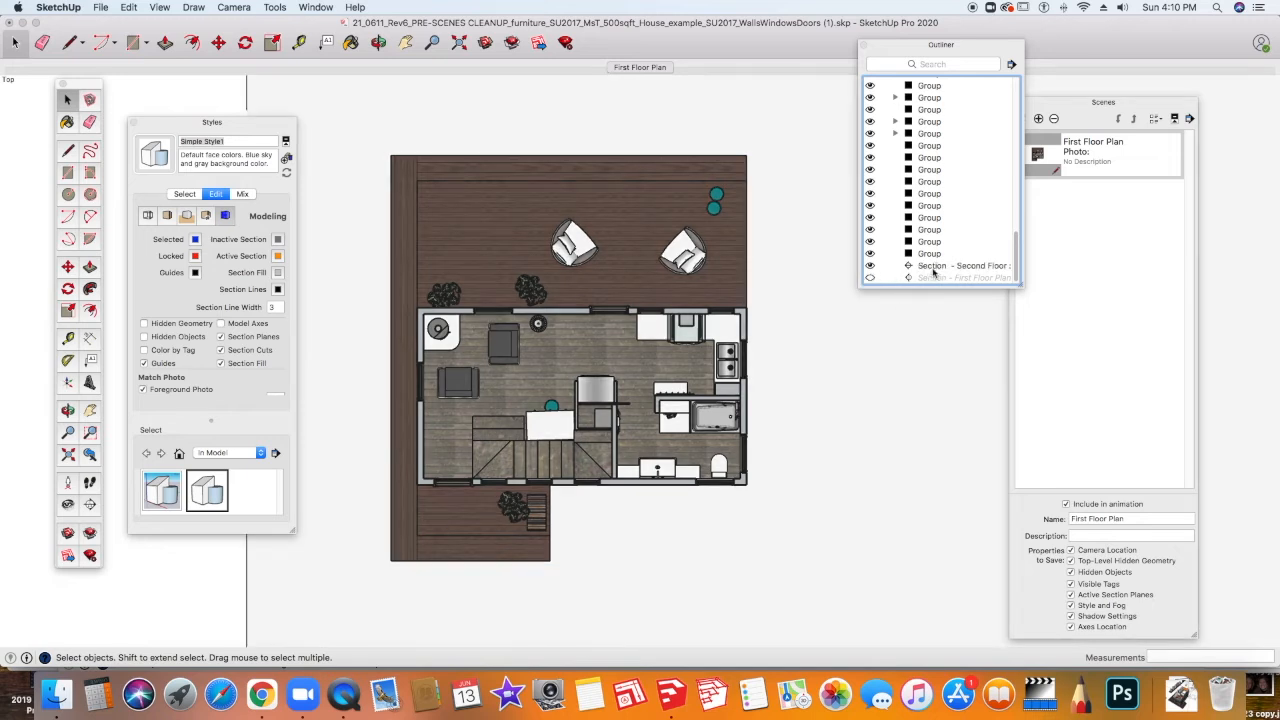
right_click(933, 268)
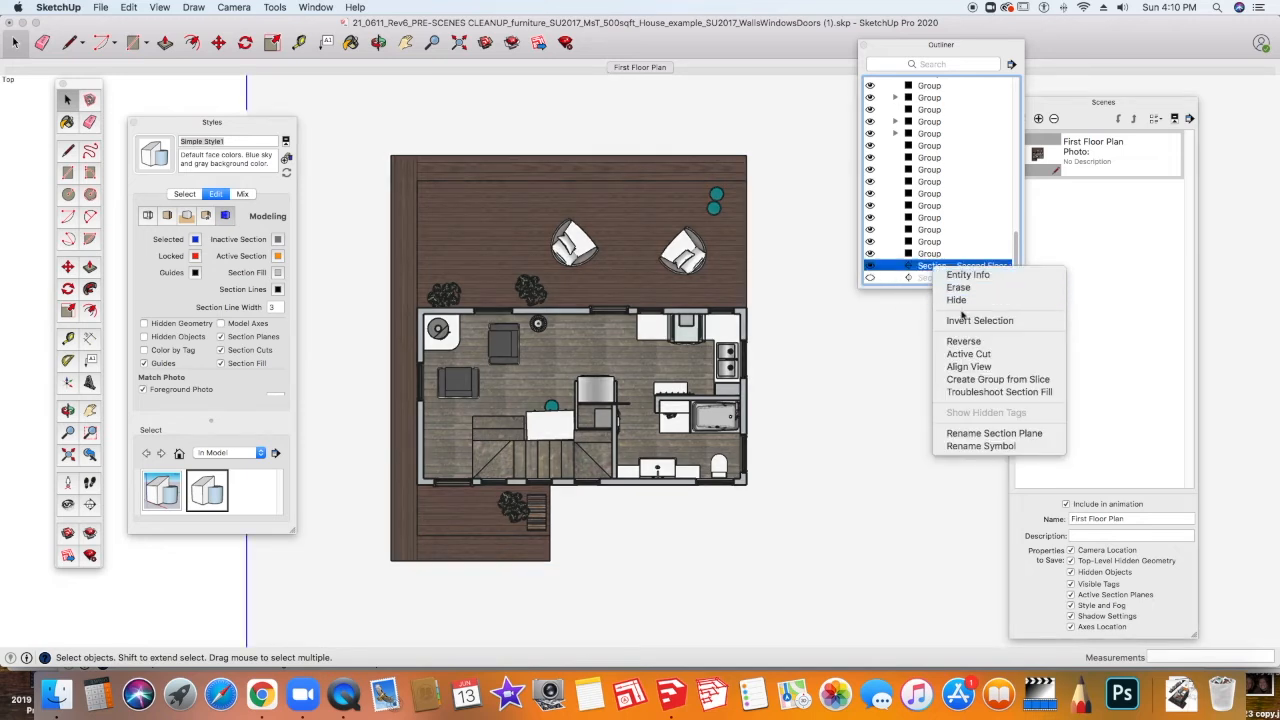
click(970, 354)
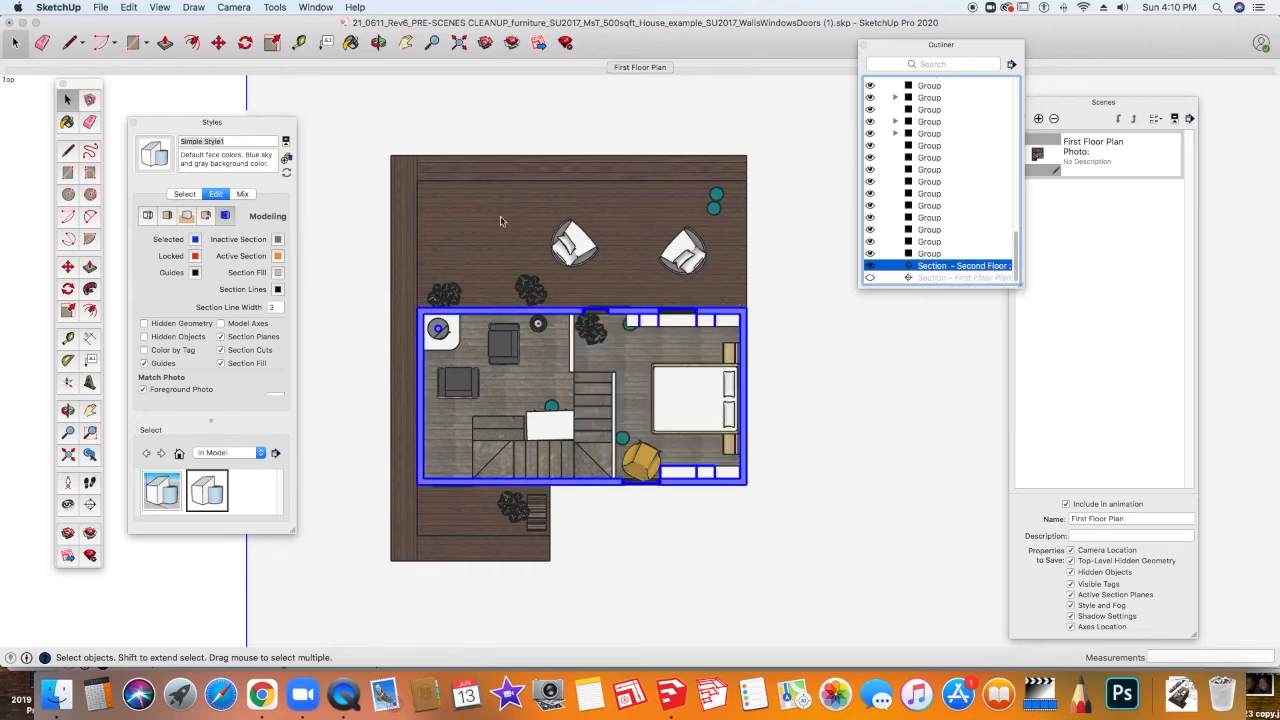
Step: Hide the Second Floor section plane while leaving its cut active
click(226, 99)
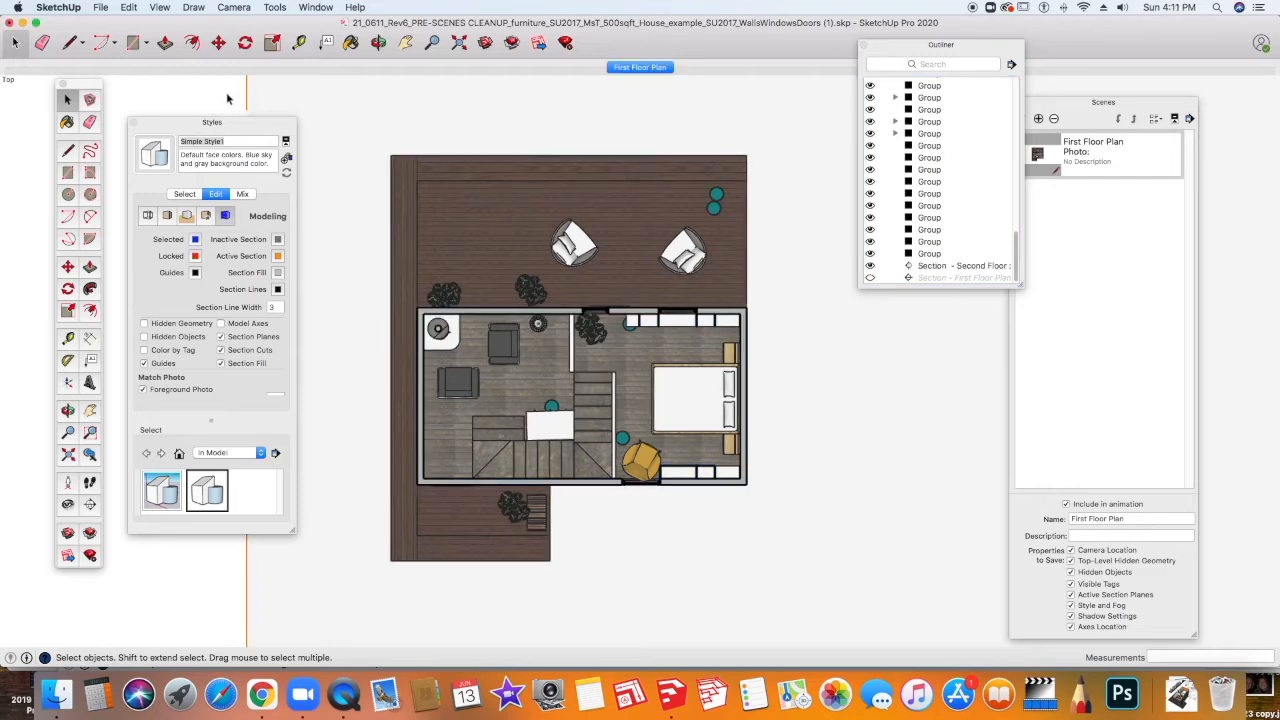
right_click(249, 99)
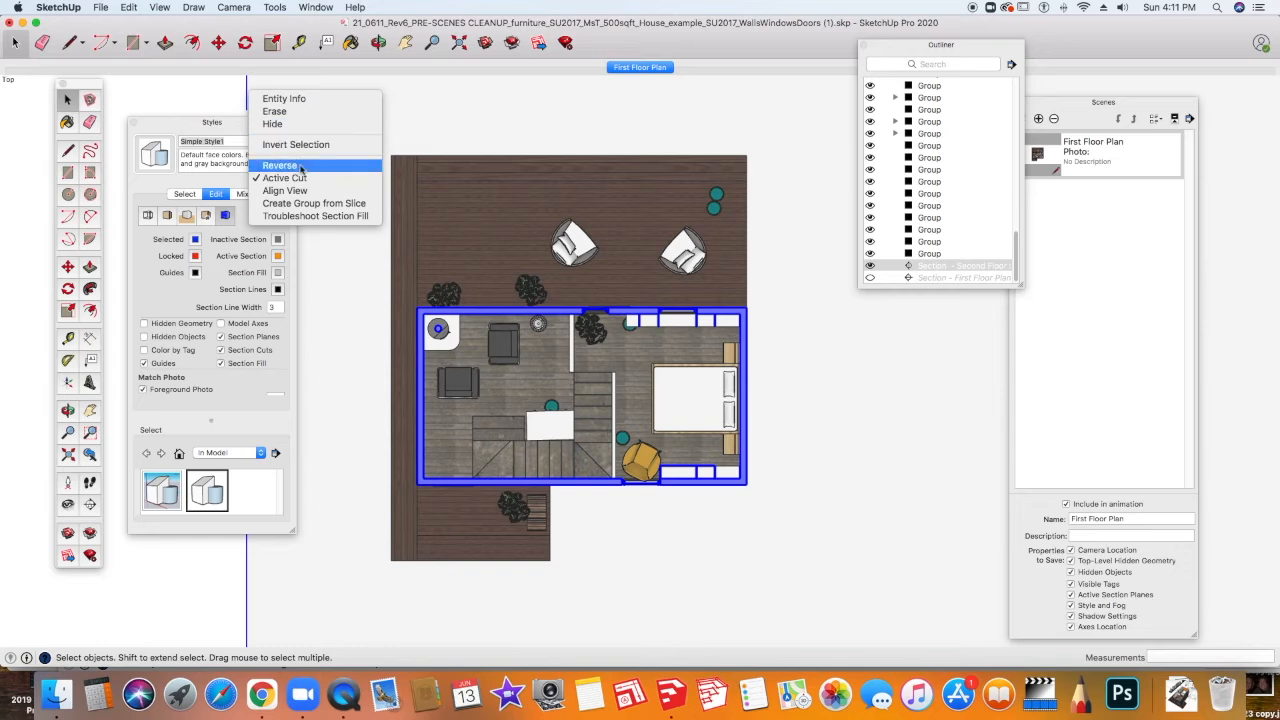
click(299, 126)
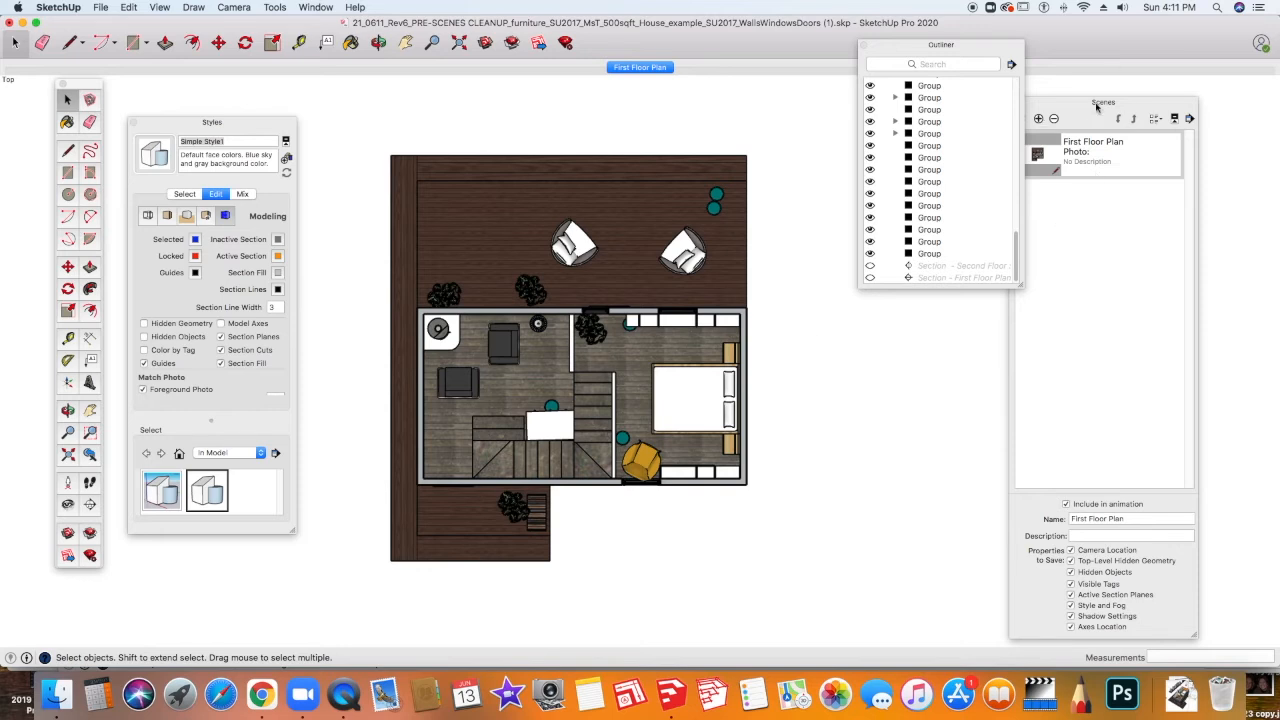
Step: Add a scene of the current cut, name it Second Floor Plan, and recall it to check the view
click(1040, 119)
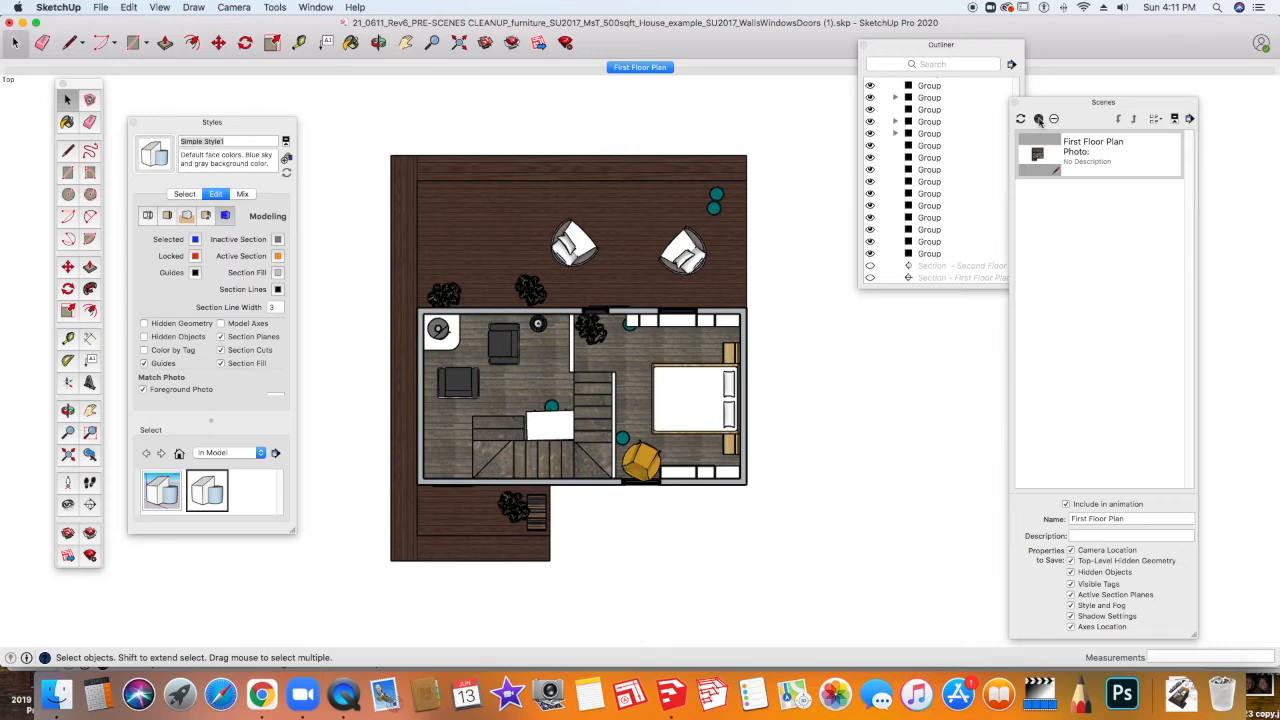
click(1040, 119)
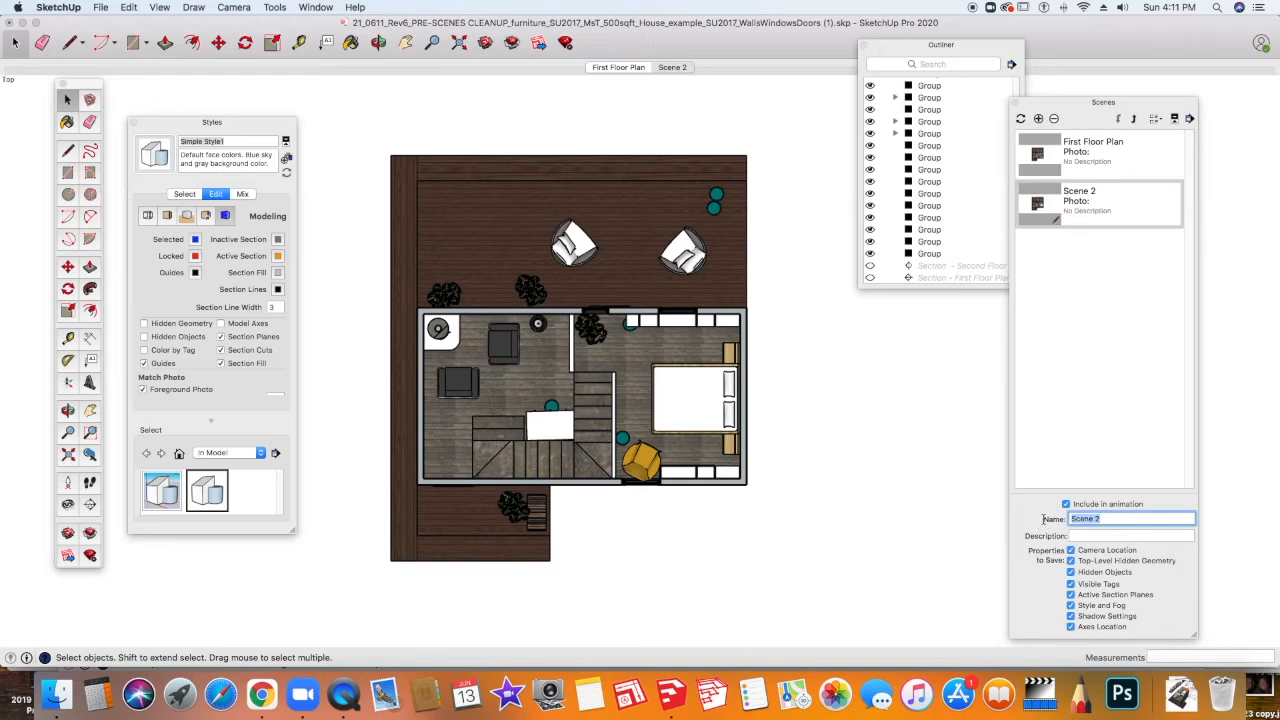
text(Second)
key(Return)
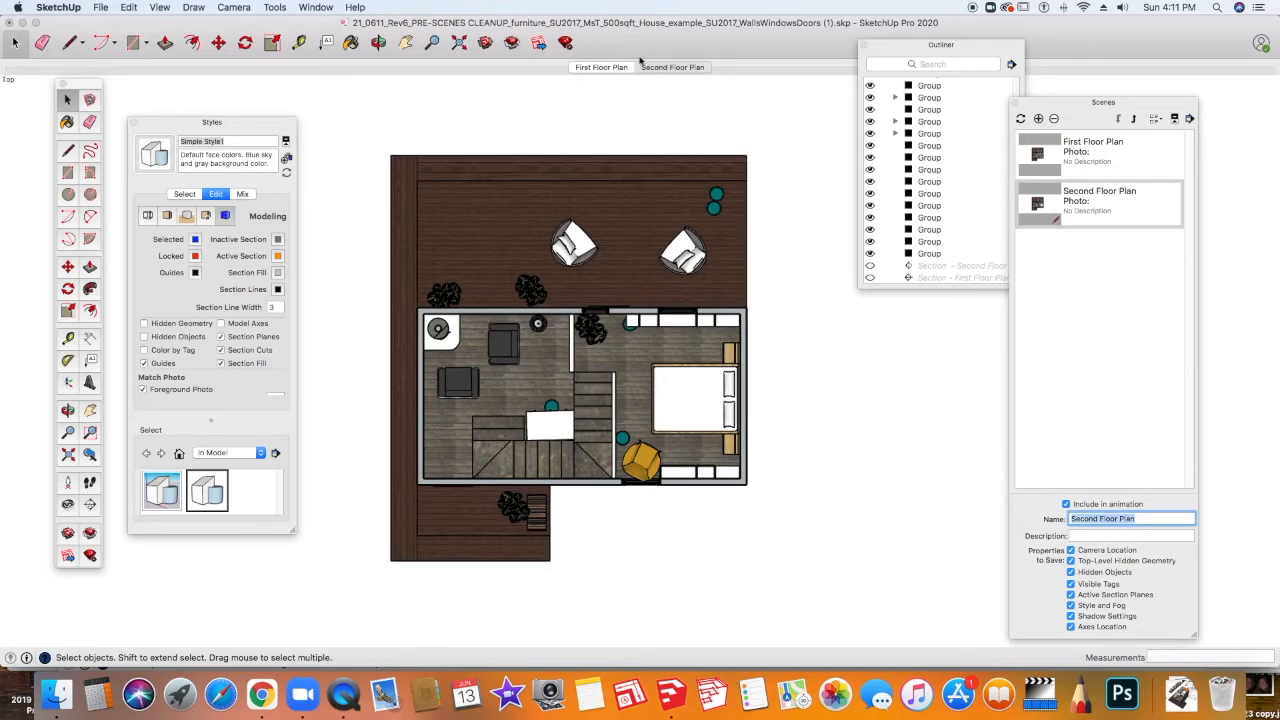
click(700, 67)
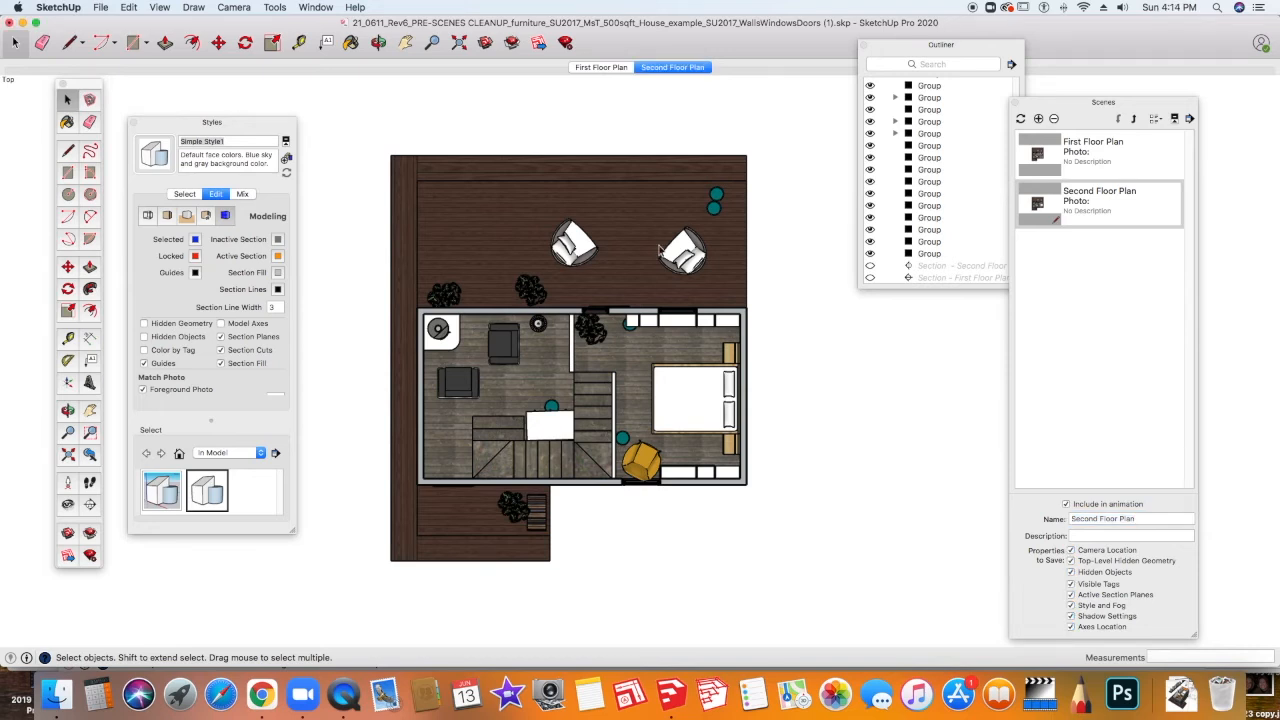
Step: Unhide both floor section planes through the Outliner and turn off the Second Floor plane's active cut
click(873, 275)
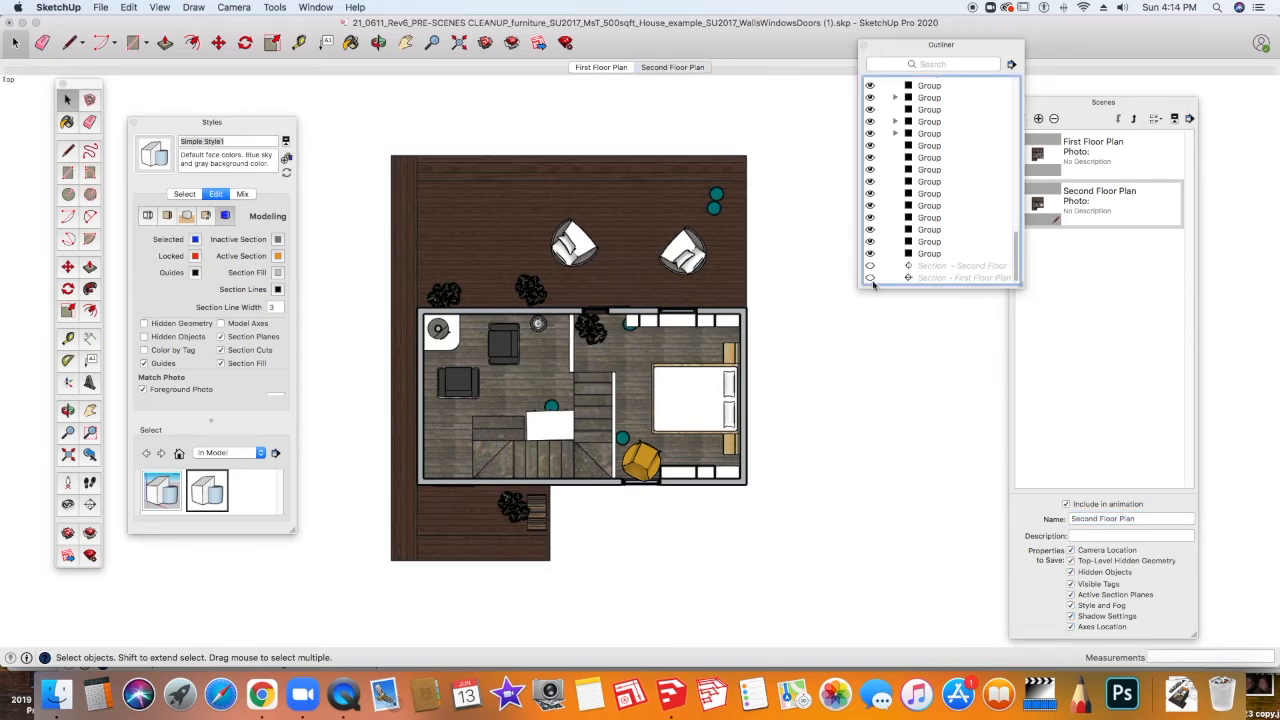
click(869, 266)
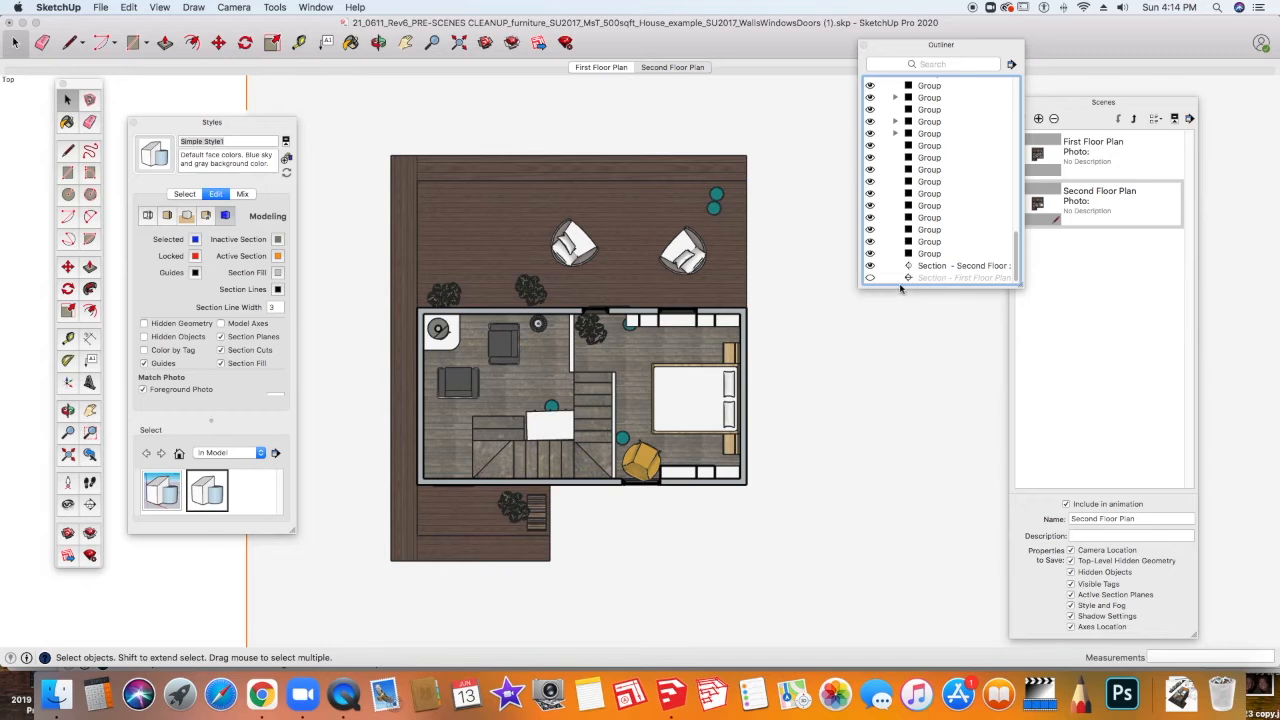
click(869, 278)
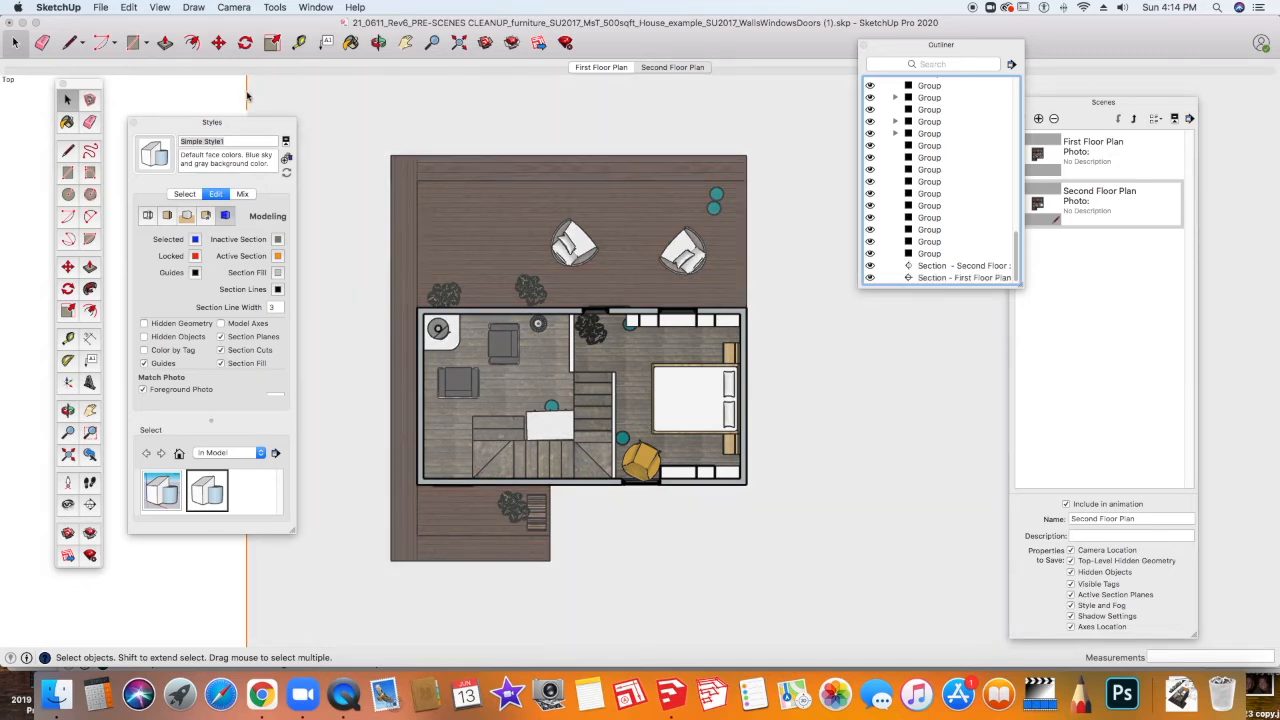
right_click(247, 96)
click(358, 176)
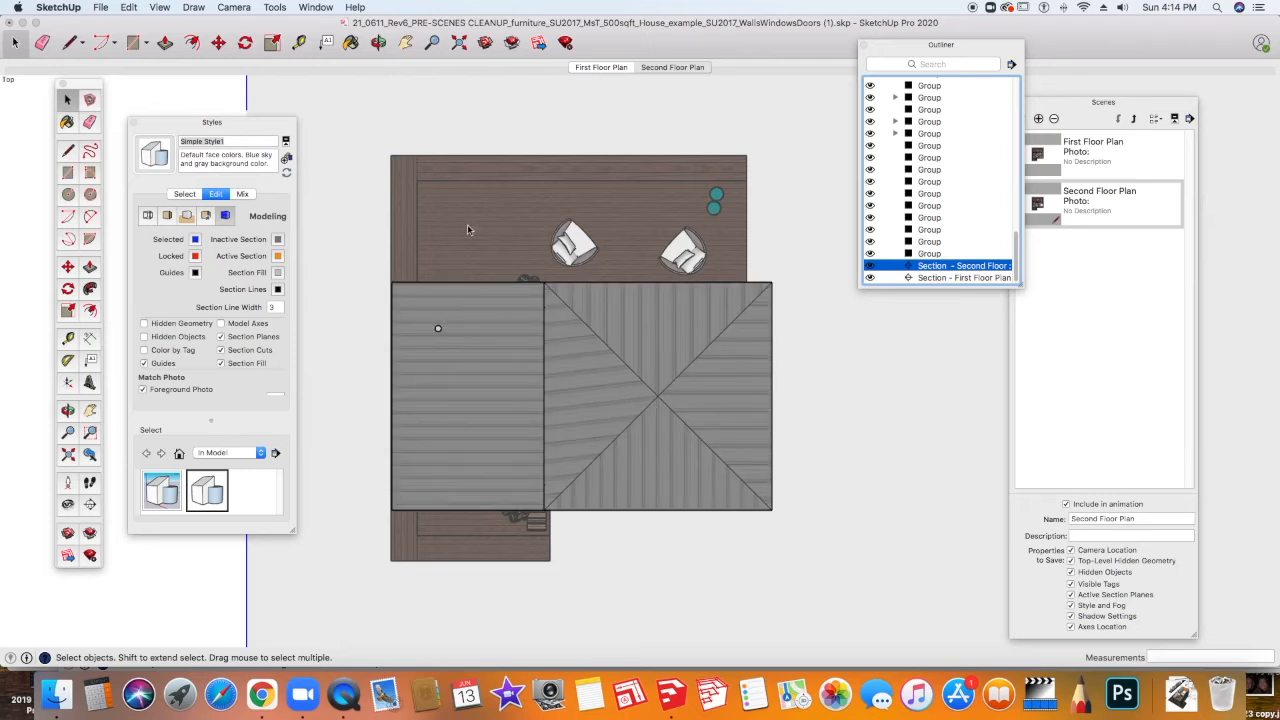
Step: Hide the Second Floor and First Floor Plan section planes with no cut active
right_click(248, 92)
click(271, 126)
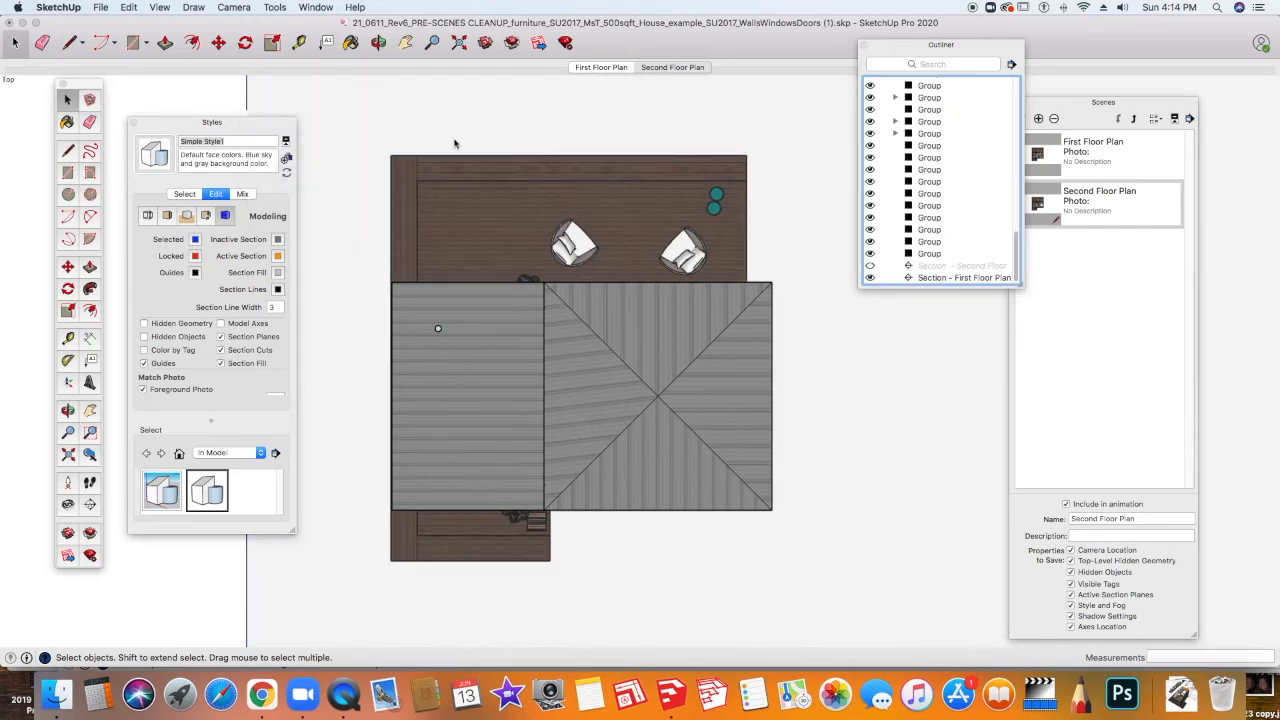
right_click(246, 101)
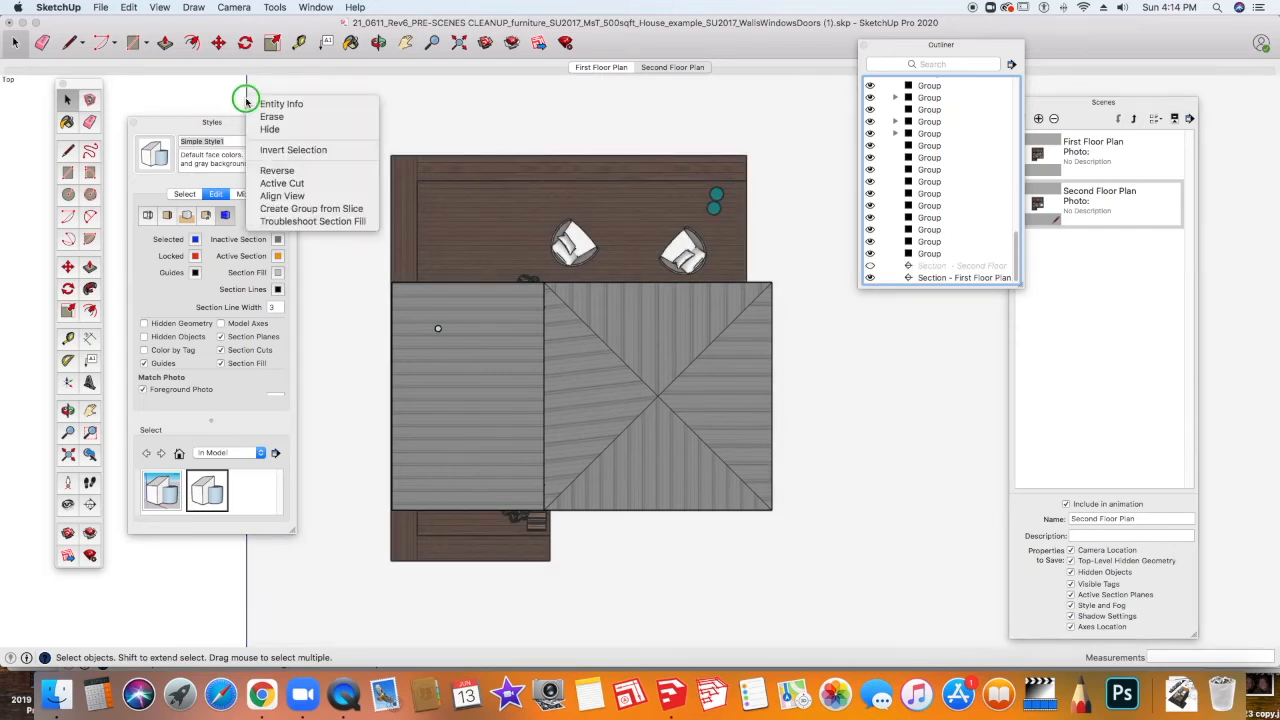
click(273, 131)
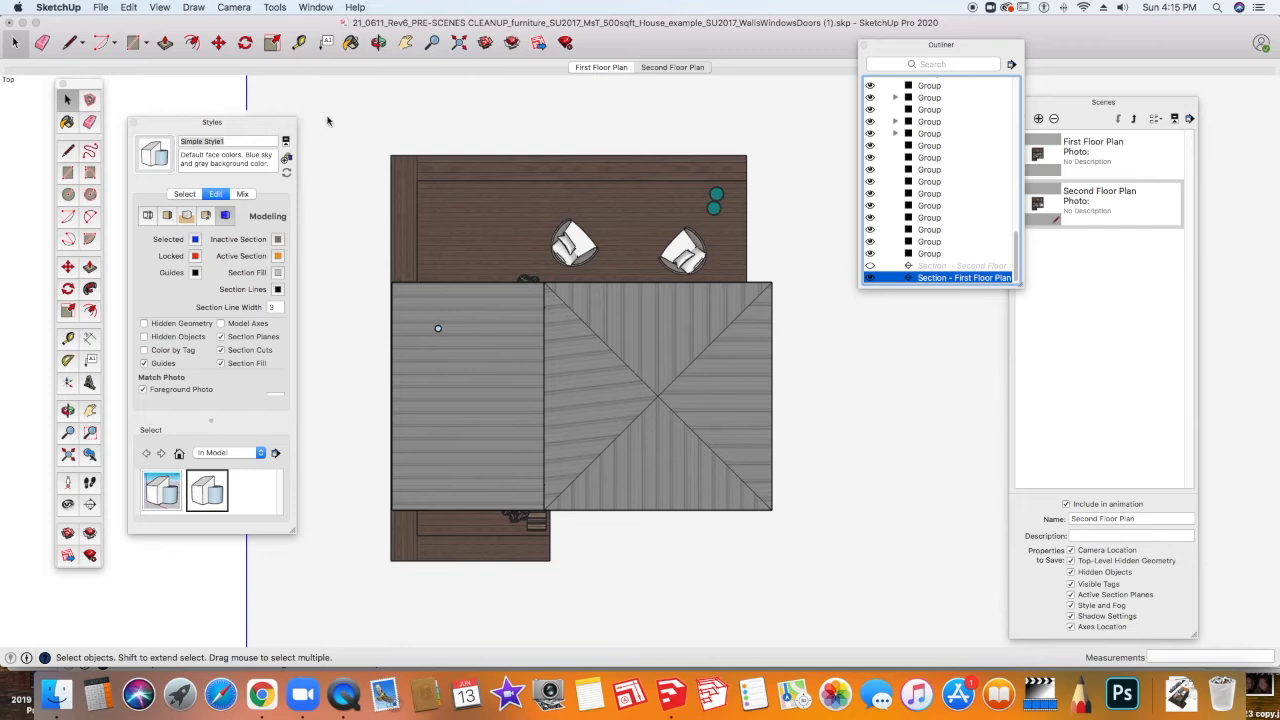
right_click(954, 280)
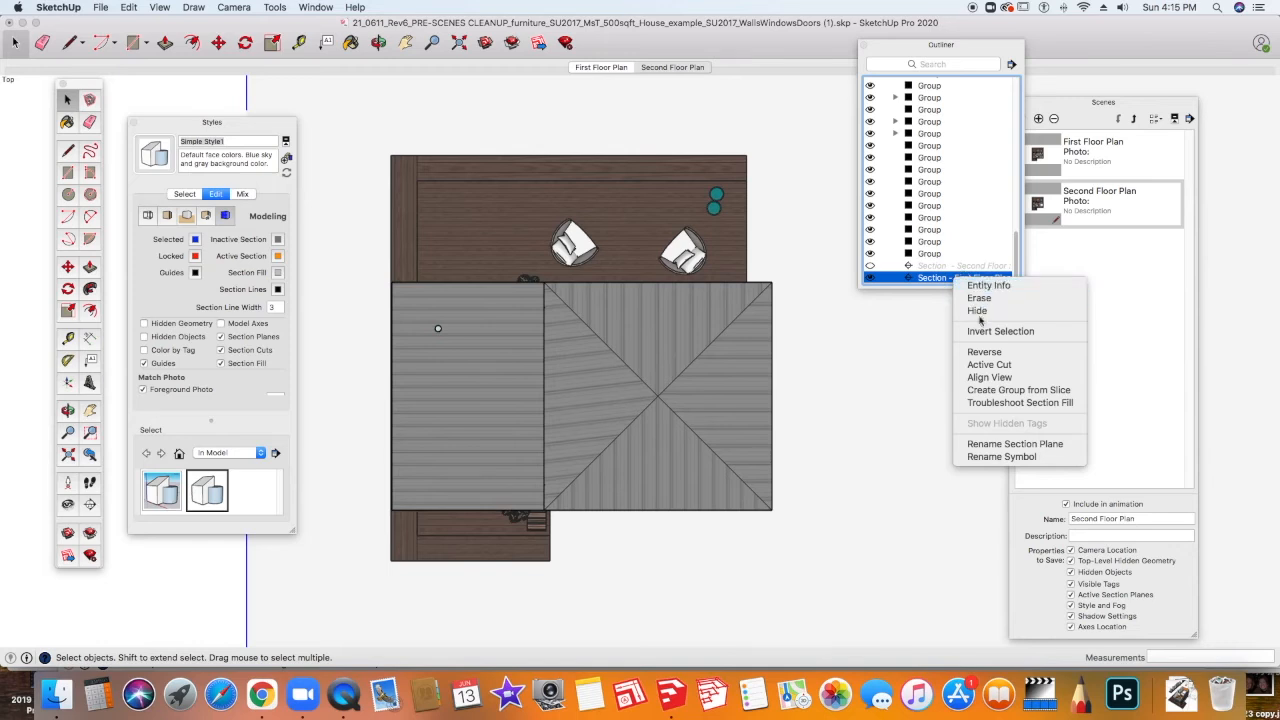
click(980, 310)
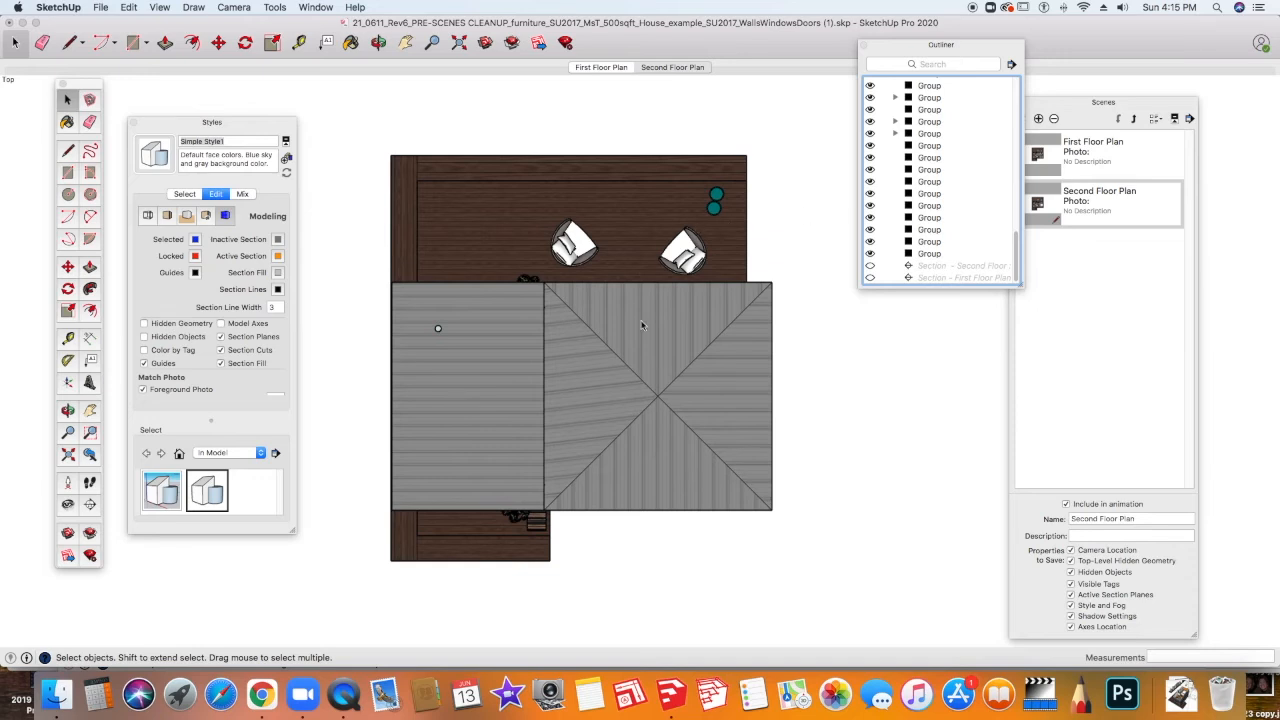
Step: Add a scene of the uncut model from above and name it Roof Plan
click(1099, 104)
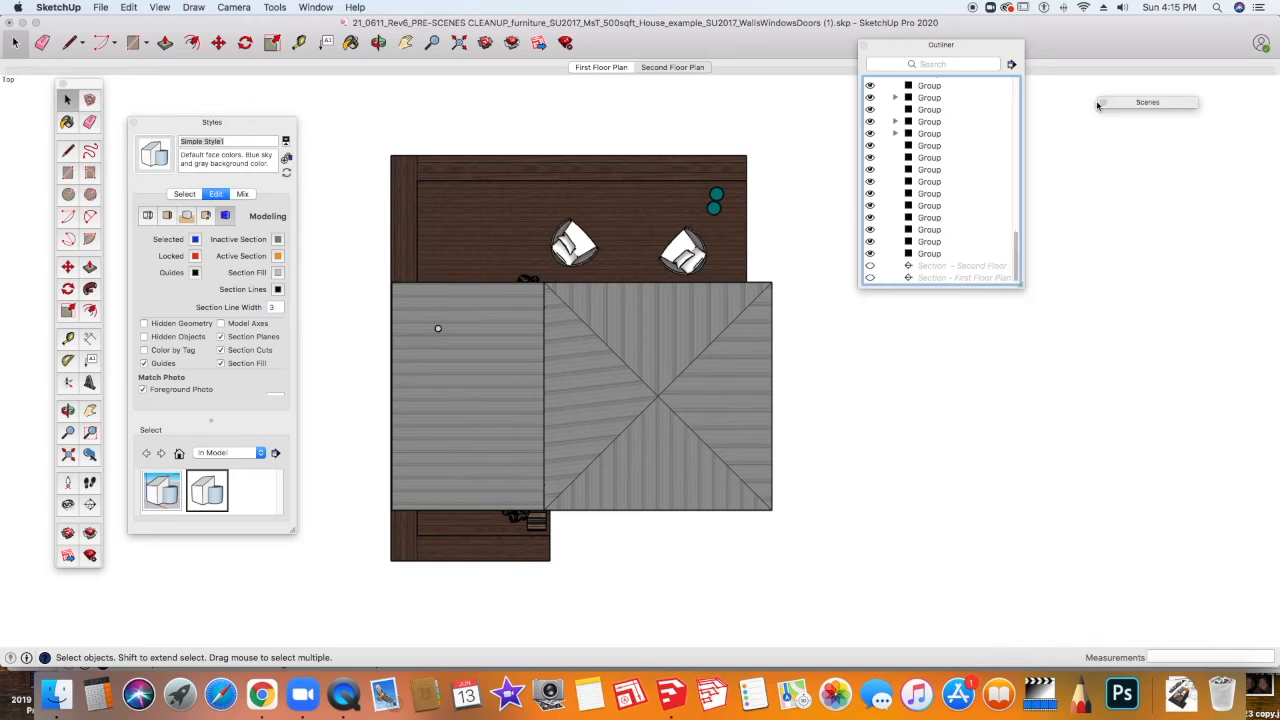
click(1124, 104)
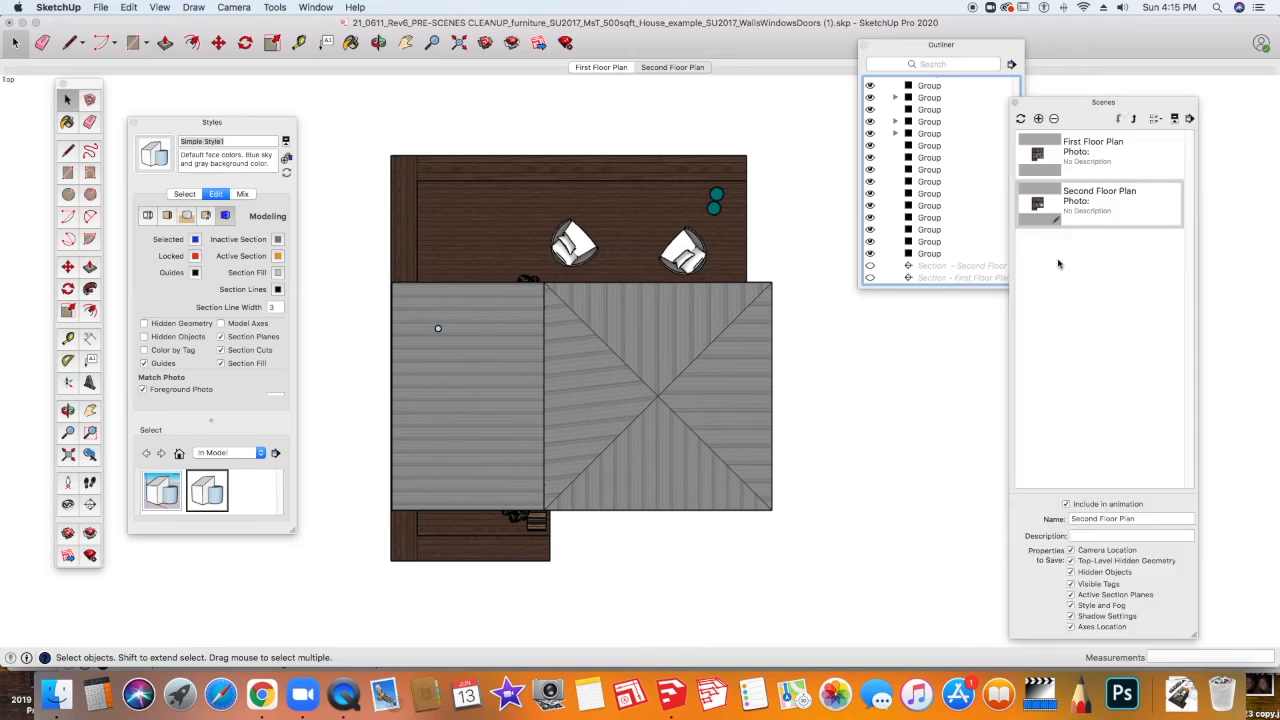
click(1038, 118)
click(1087, 246)
click(1100, 519)
text(Roof Plan)
key(Return)
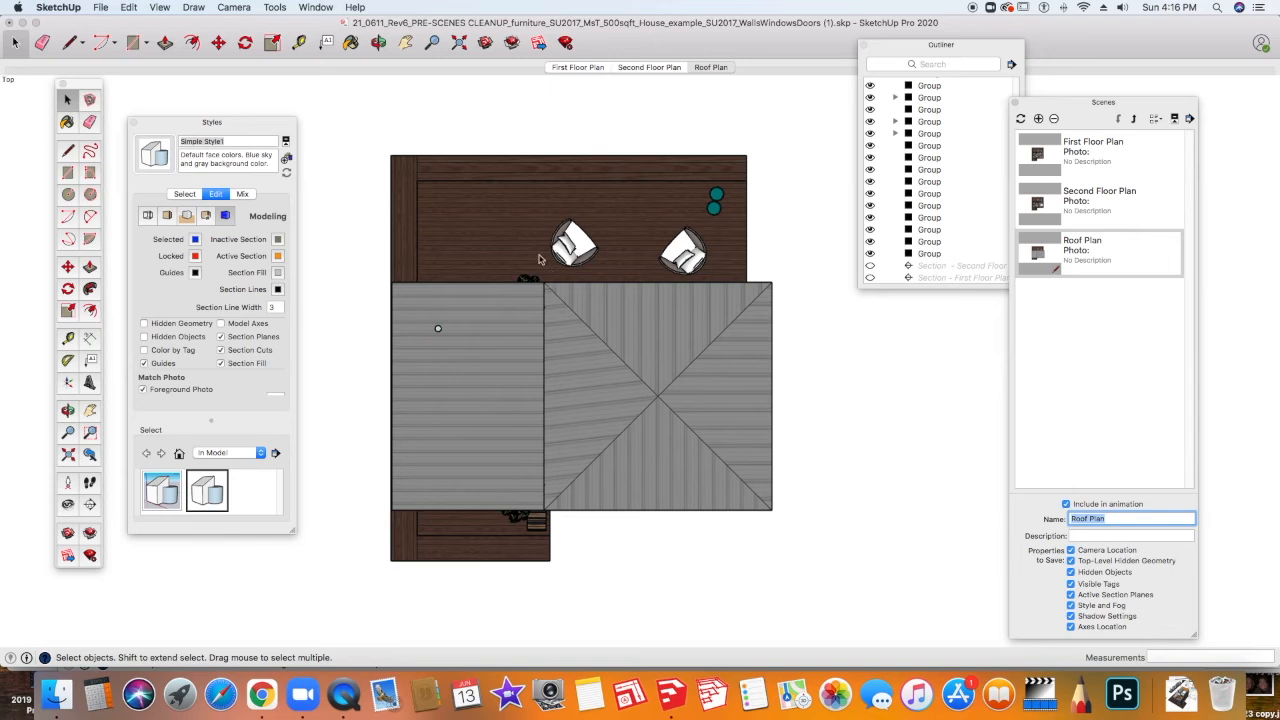
Step: Switch the camera to the standard Front view and save it as a scene named Front View
click(238, 8)
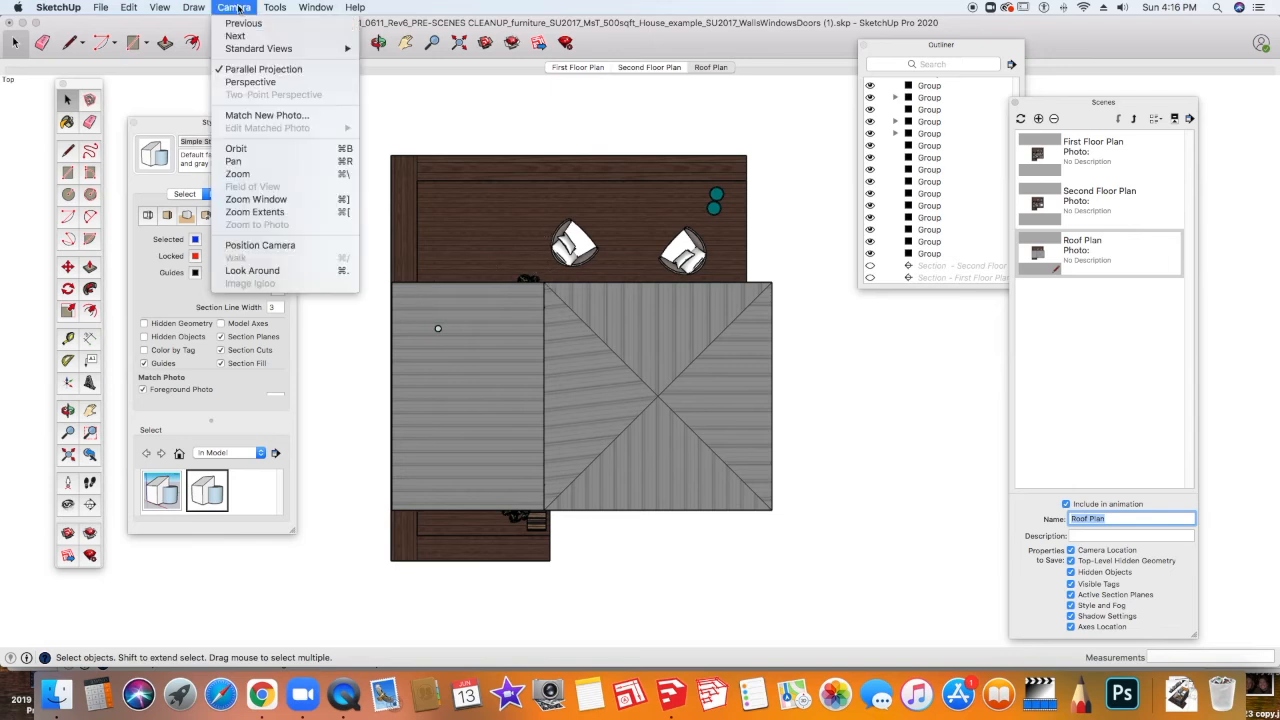
mouse_move(240, 48)
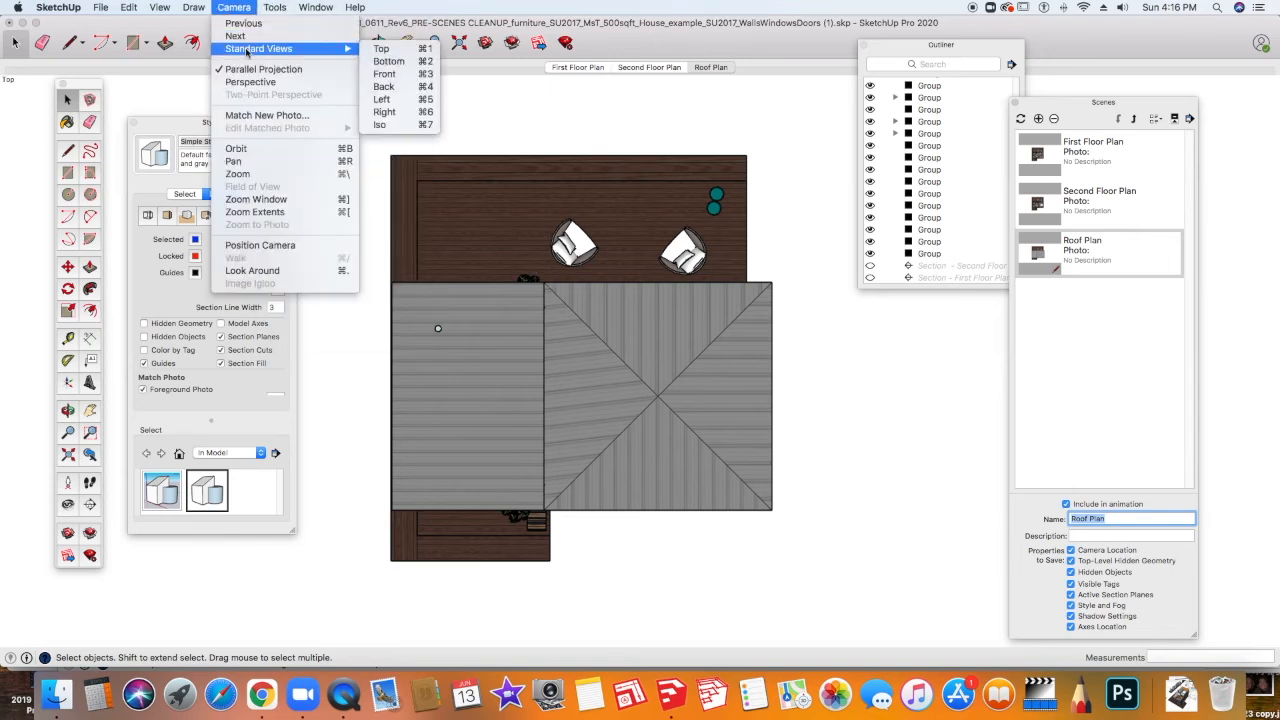
click(383, 74)
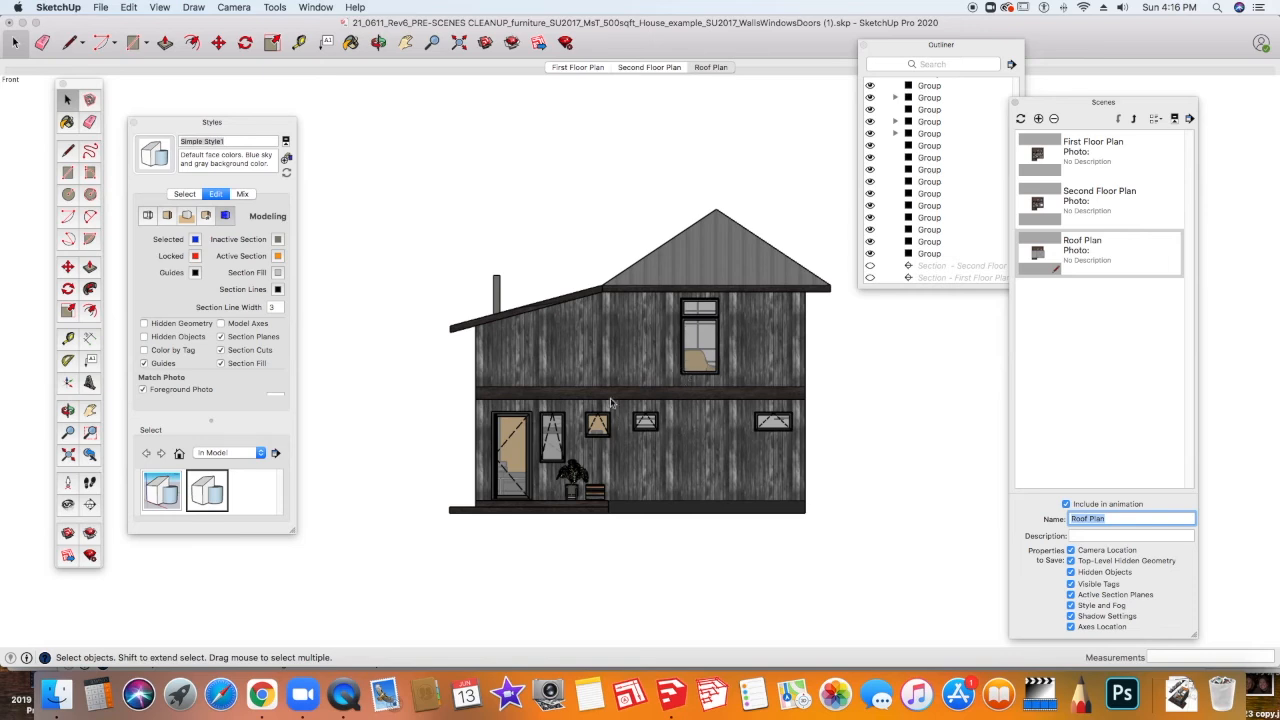
click(1039, 119)
key(BackSpace)
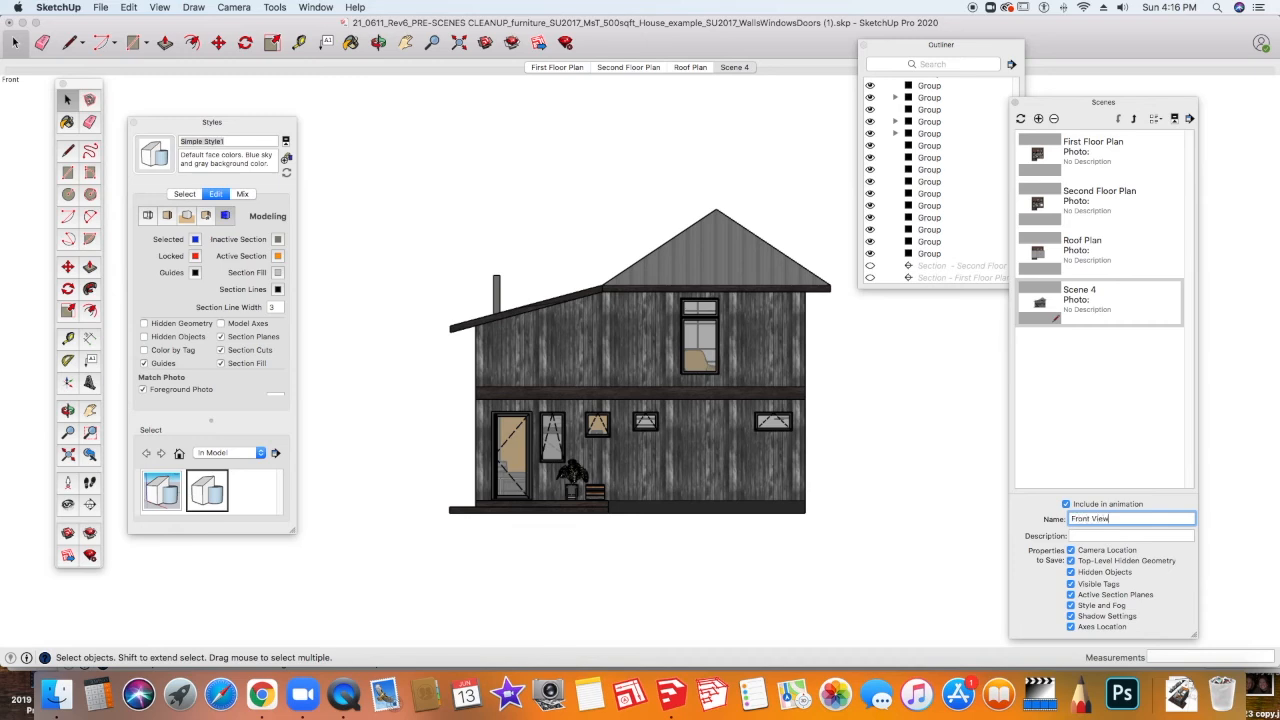
key(Return)
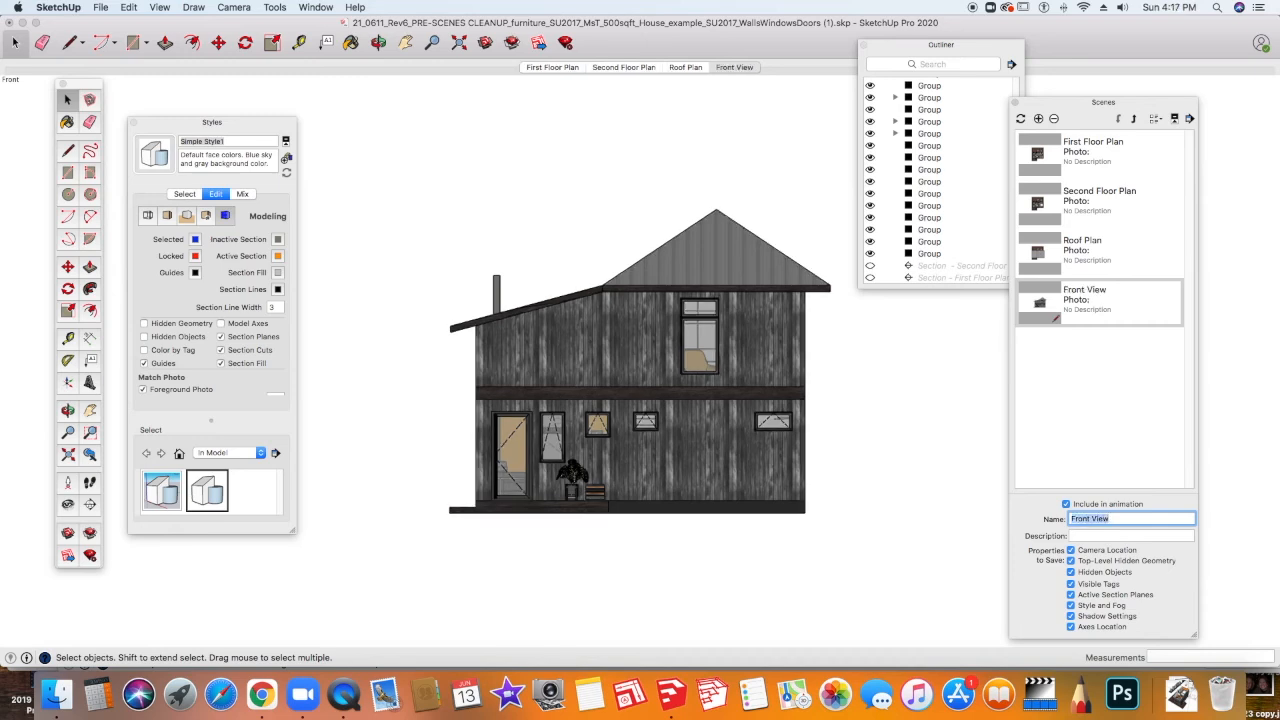
Step: Switch the camera to the standard Right view and save it as a scene named Right View
click(234, 8)
mouse_move(249, 53)
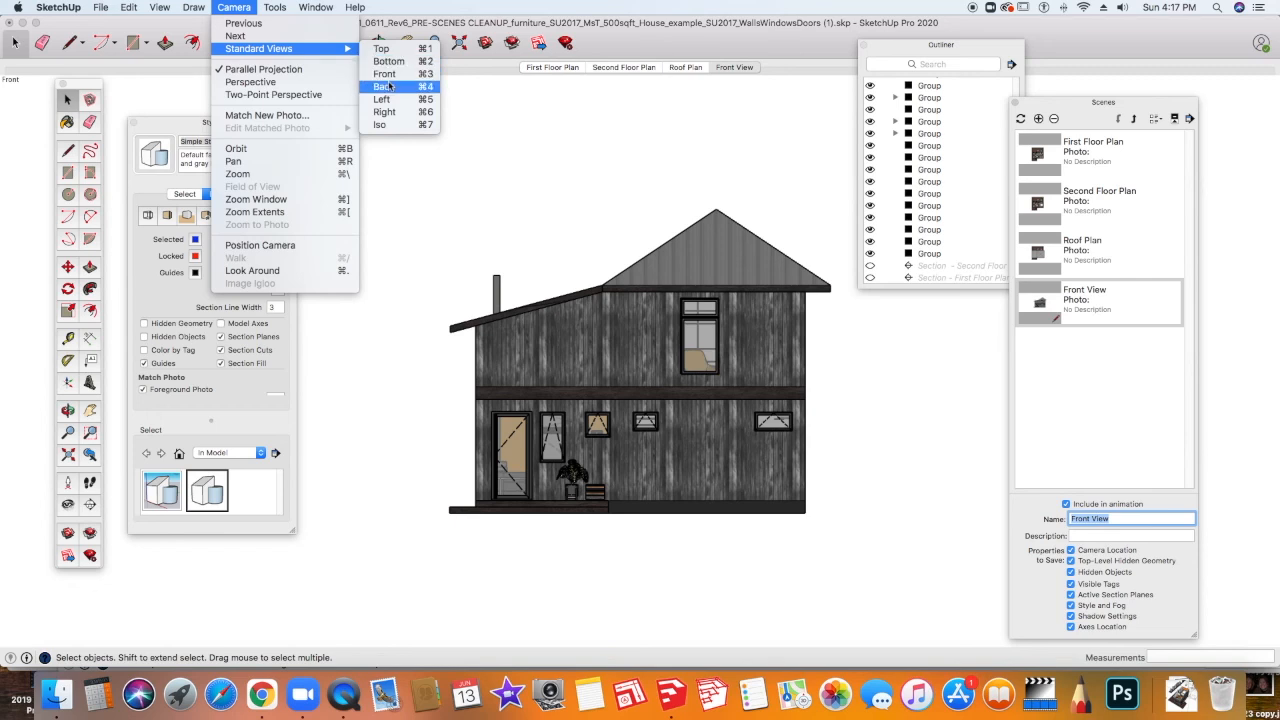
click(385, 112)
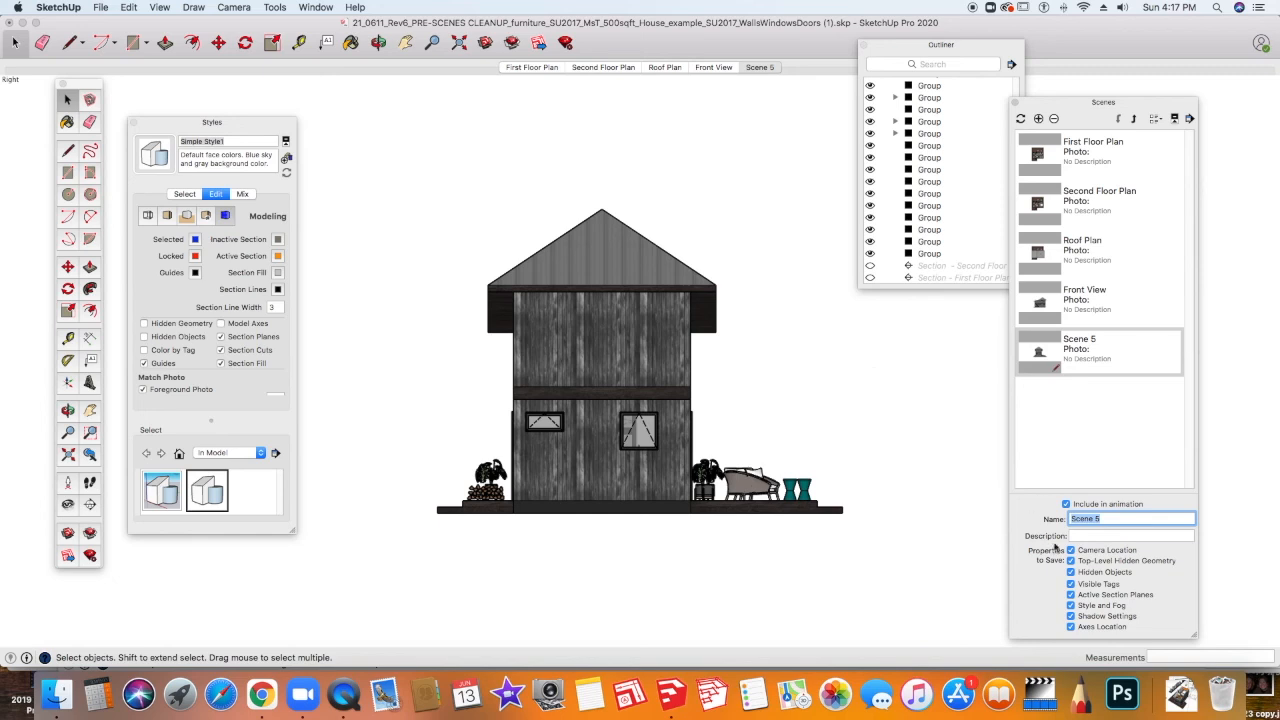
text(Right View)
key(Return)
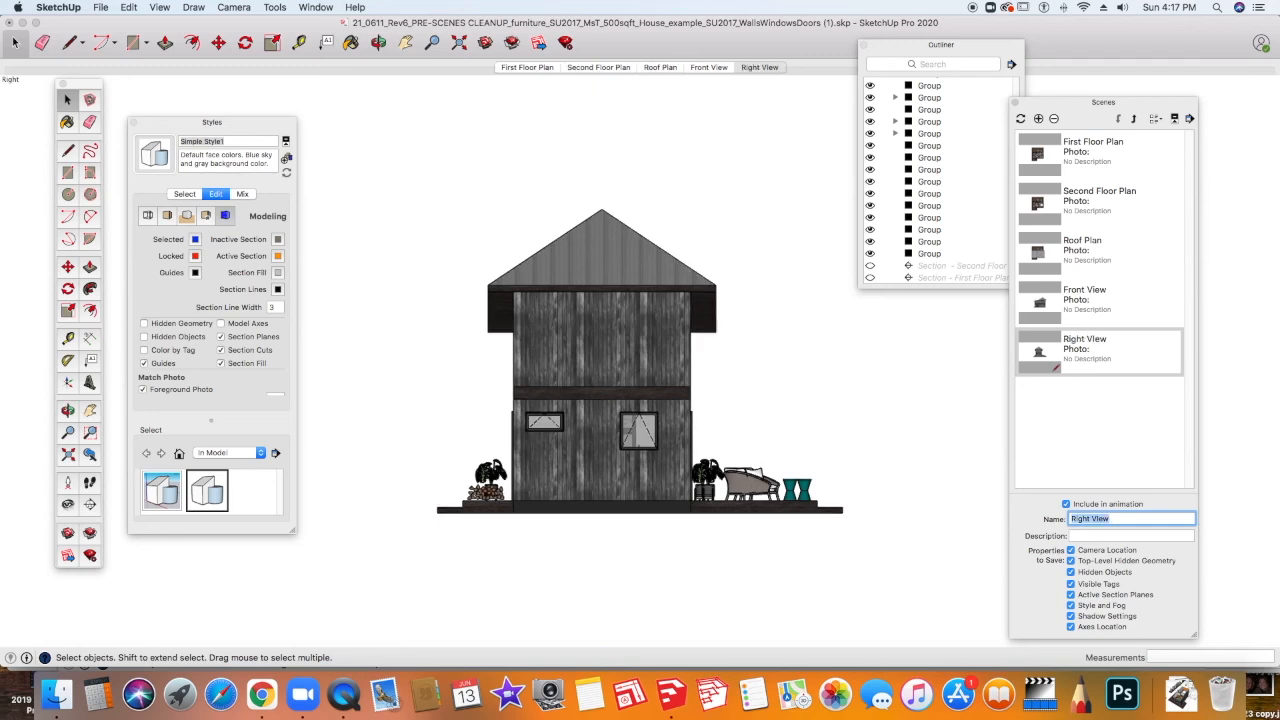
Step: Switch the camera to the standard Back view and save it as a scene named Back View
click(245, 9)
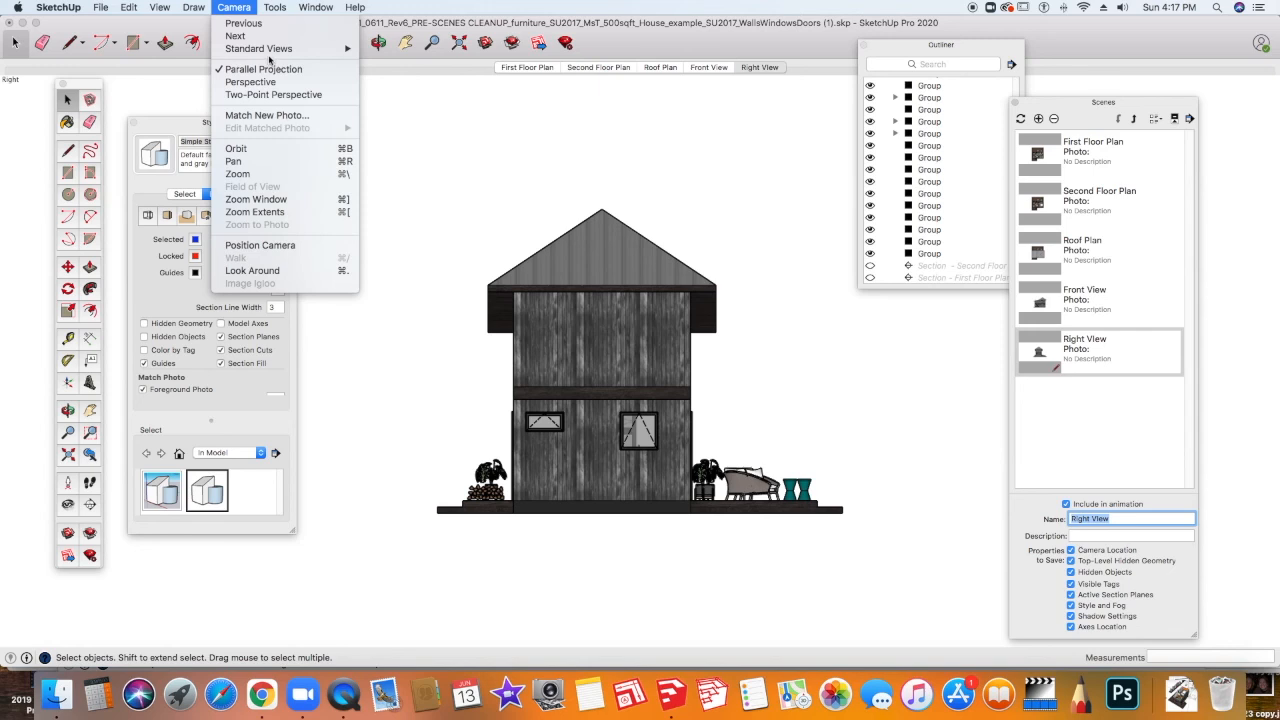
mouse_move(271, 54)
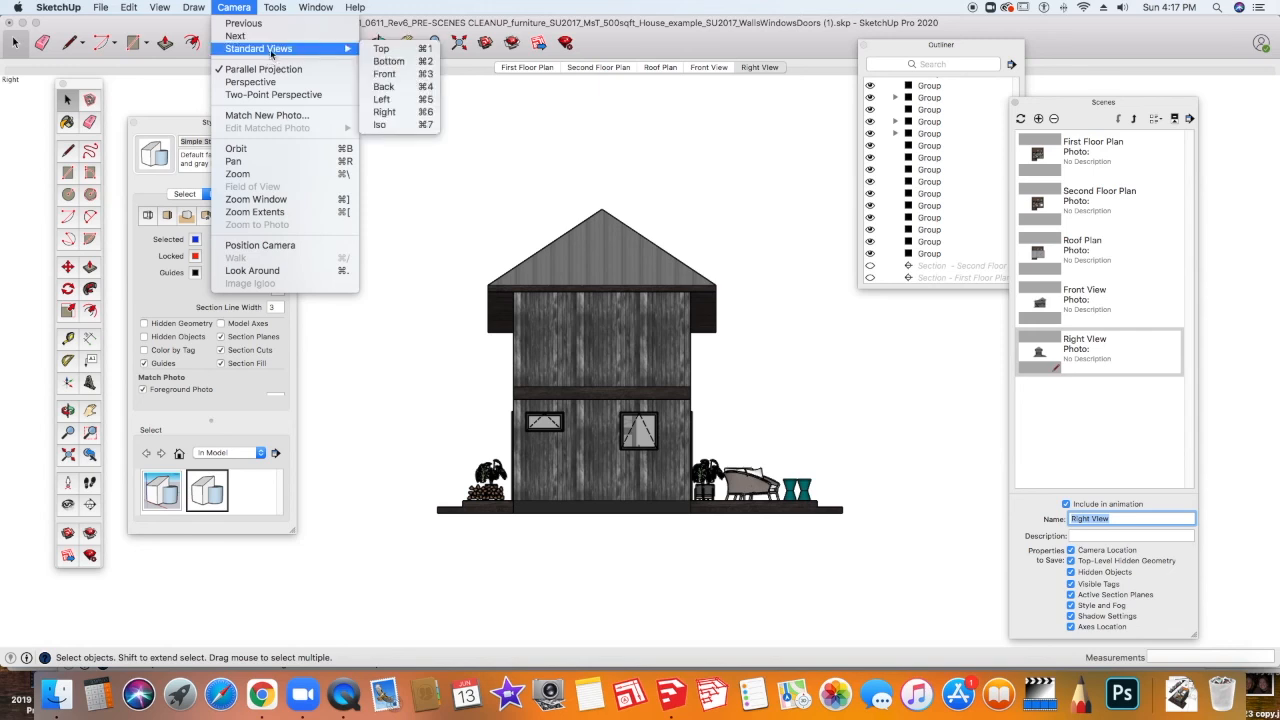
click(384, 87)
click(1040, 119)
Step: Switch the camera to the standard Left view and save it as a scene named Left View
click(234, 7)
mouse_move(260, 50)
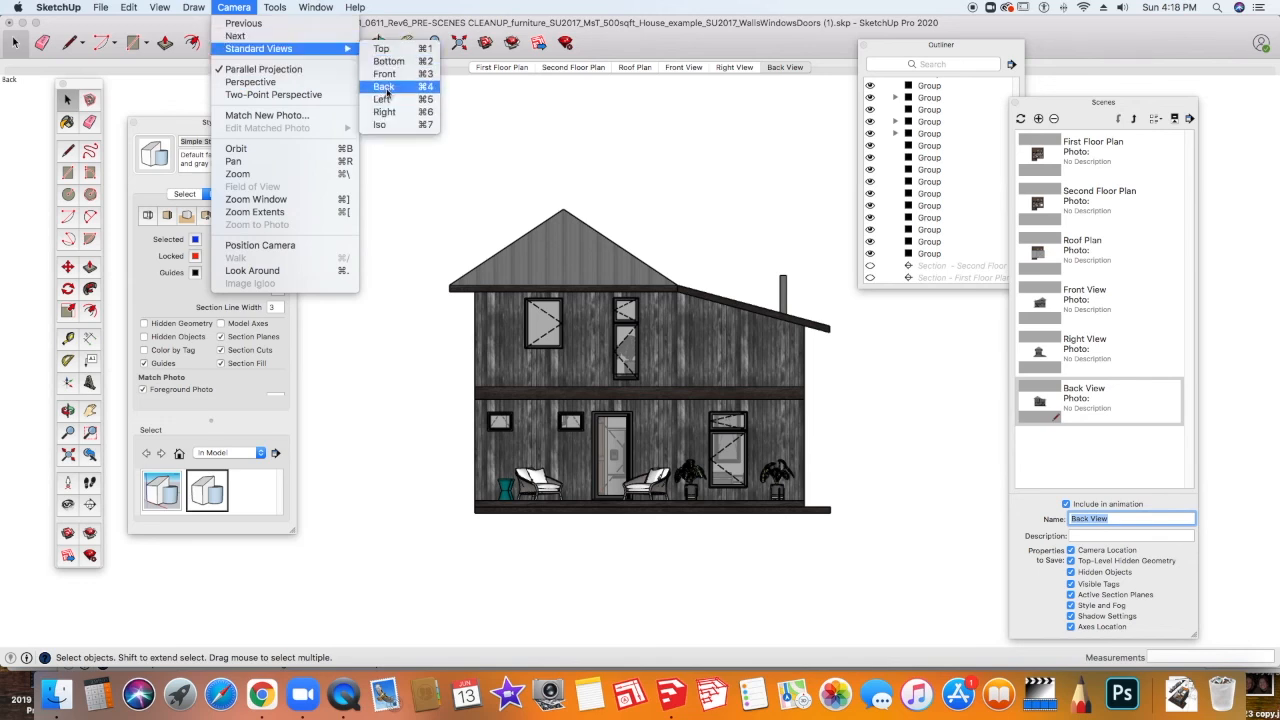
click(382, 102)
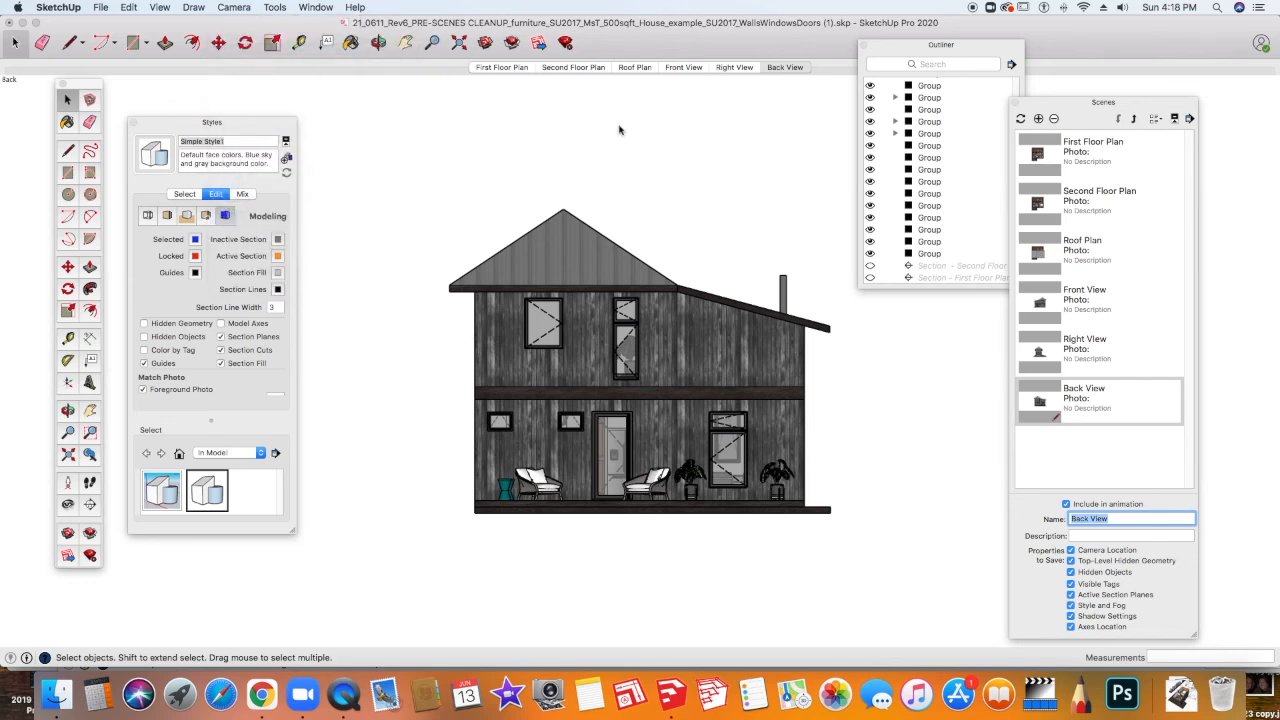
click(1039, 119)
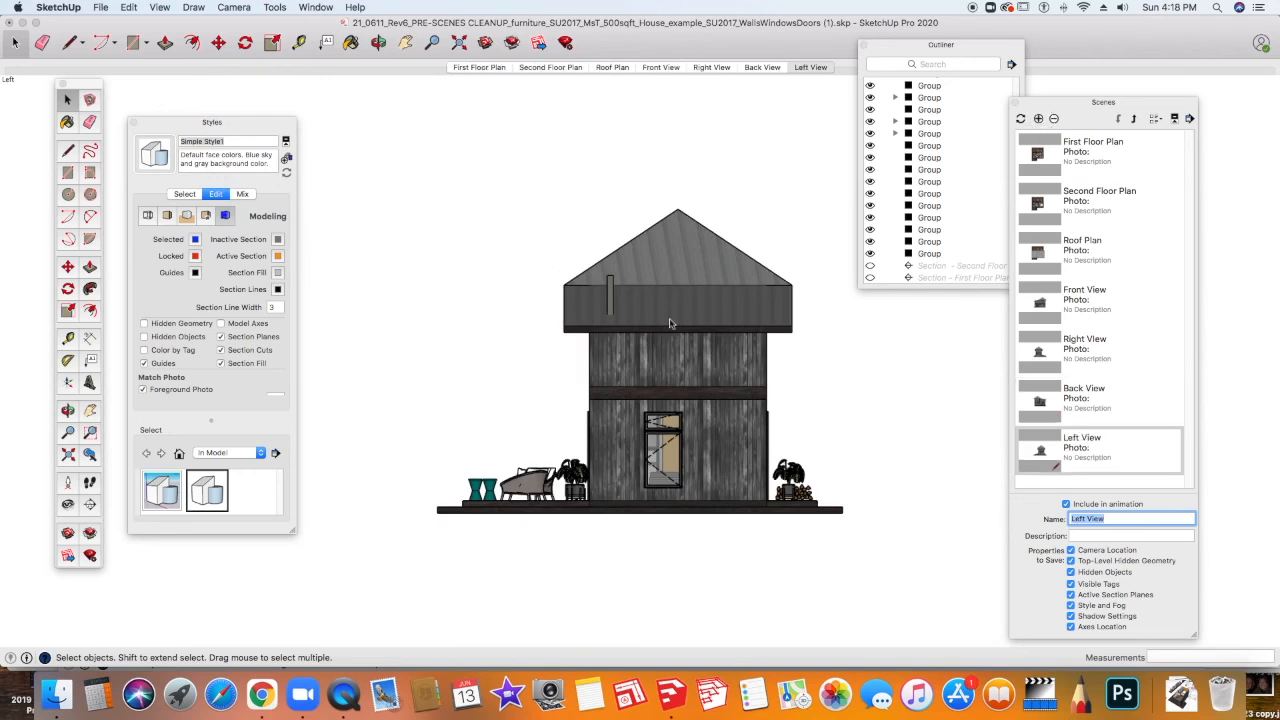